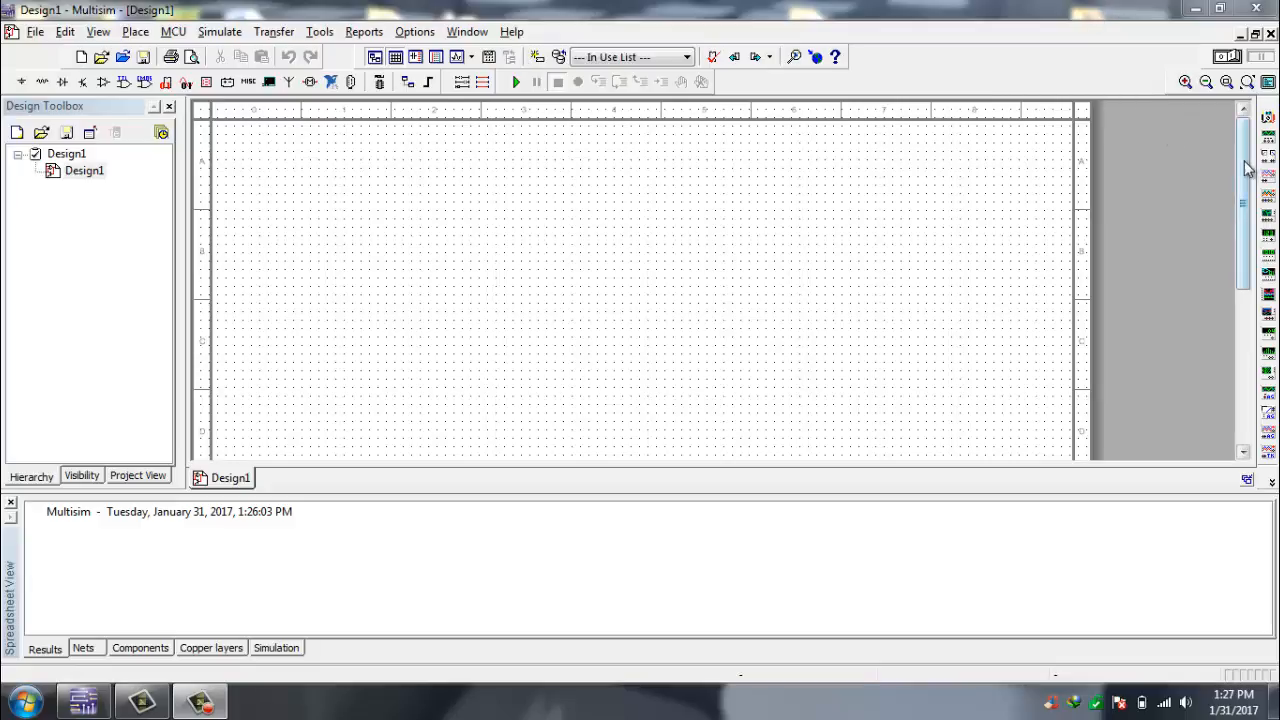
mouse_move(1246, 163)
left_mouse_down()
mouse_move(1248, 324)
mouse_move(1249, 142)
left_mouse_up()
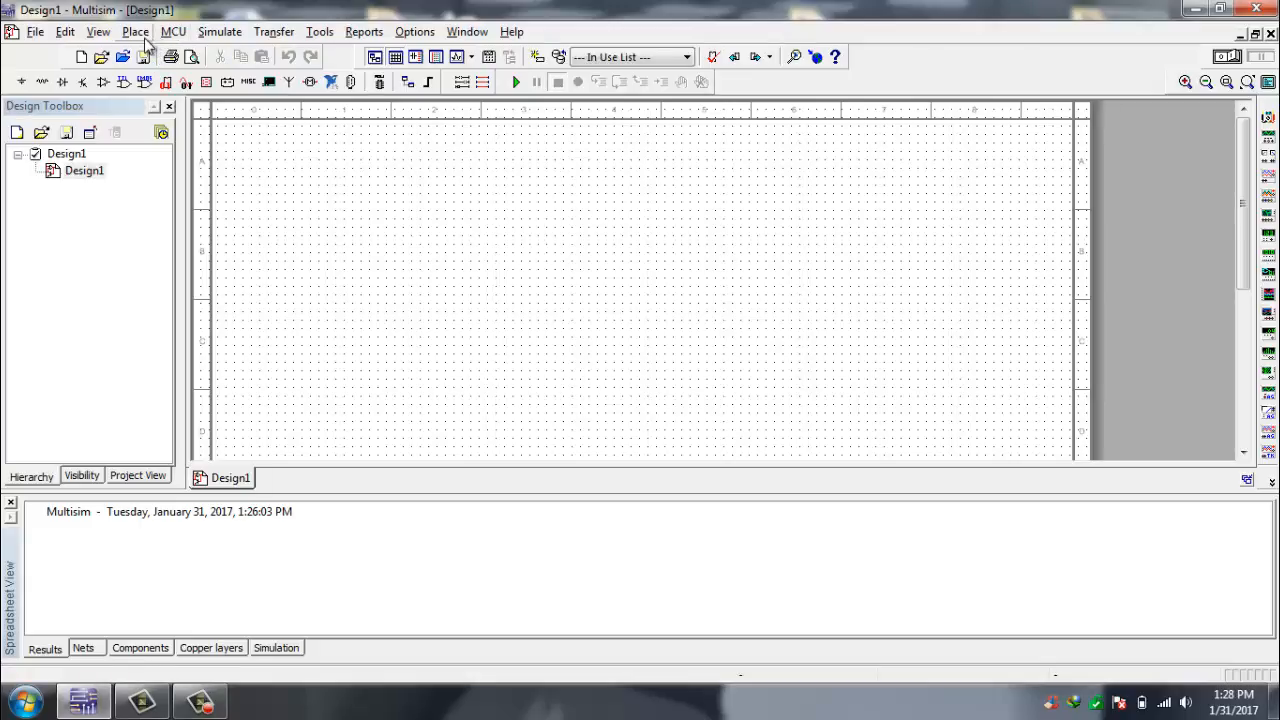
- Place a DC_POWER source from the Sources group in the left-centre area of the schematic
left_click(136, 32)
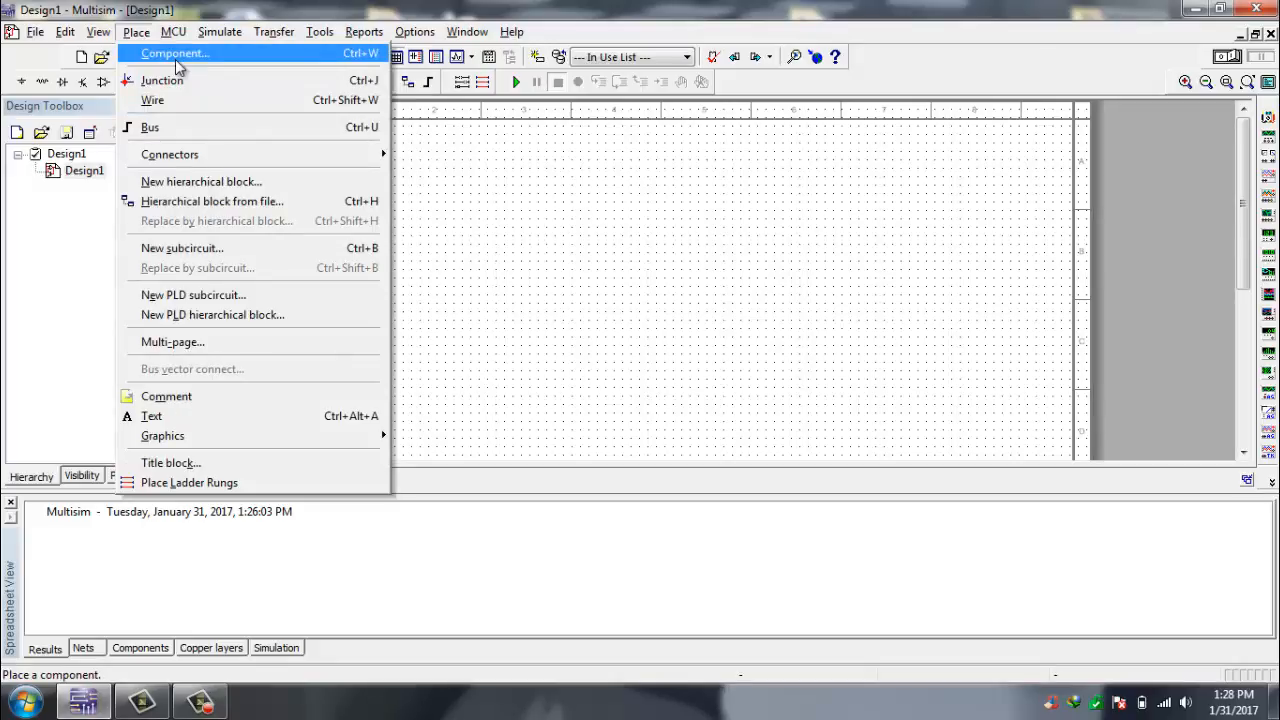
left_click(176, 58)
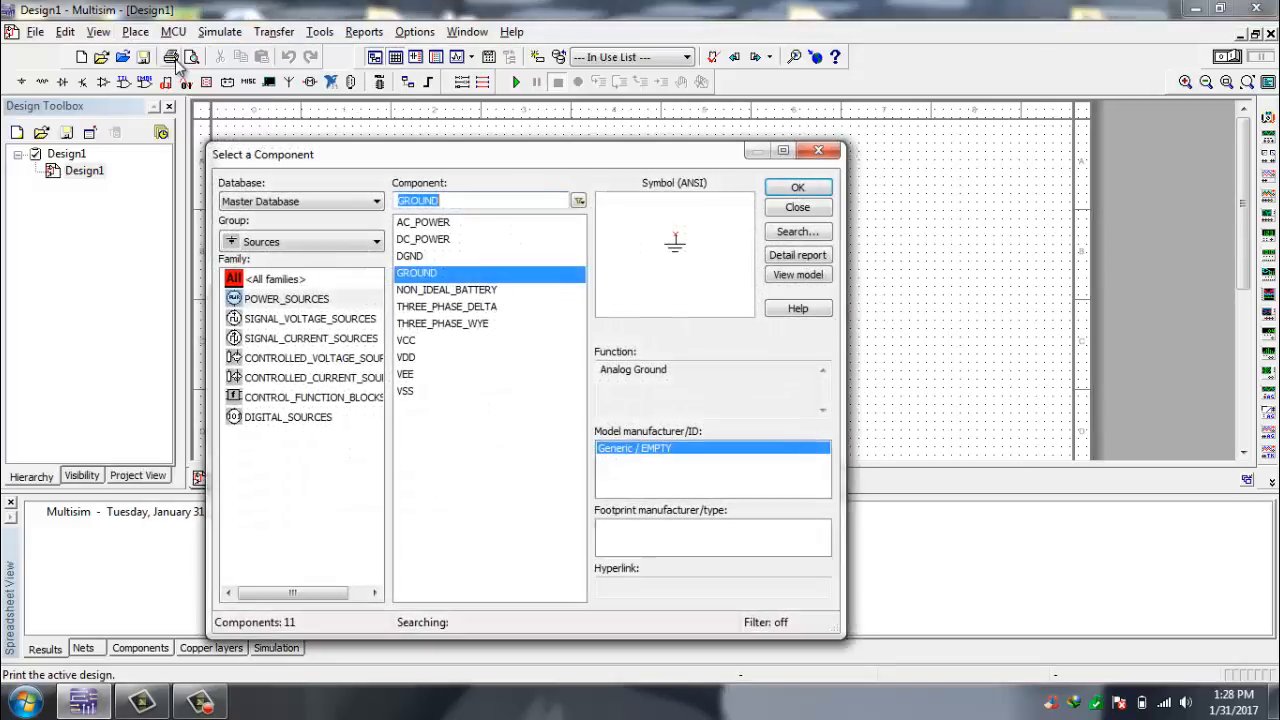
left_click(287, 244)
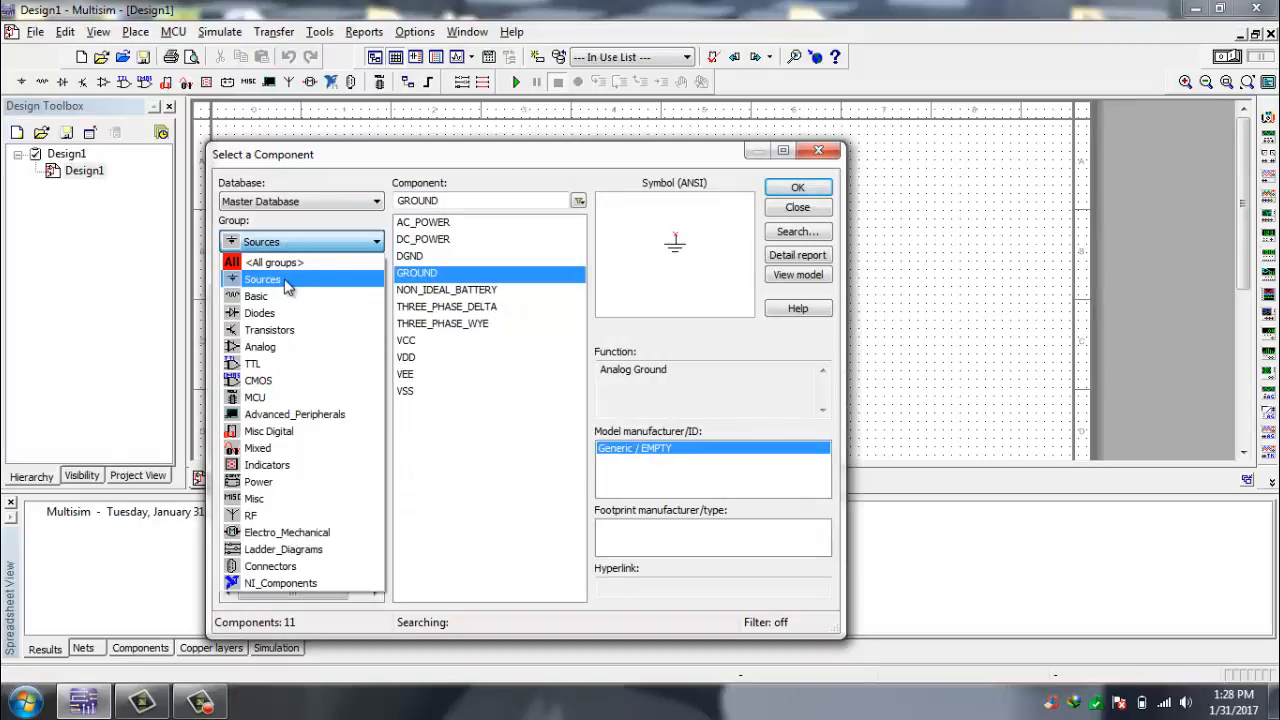
left_click(287, 284)
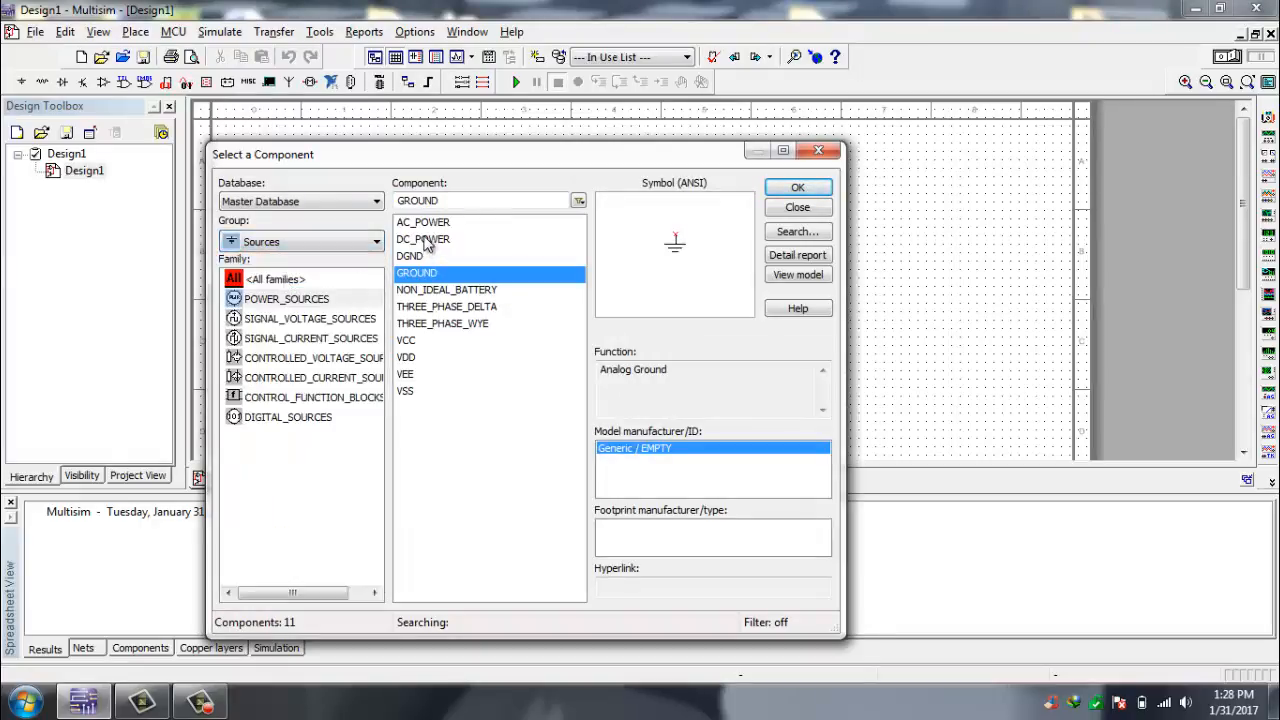
left_click(428, 225)
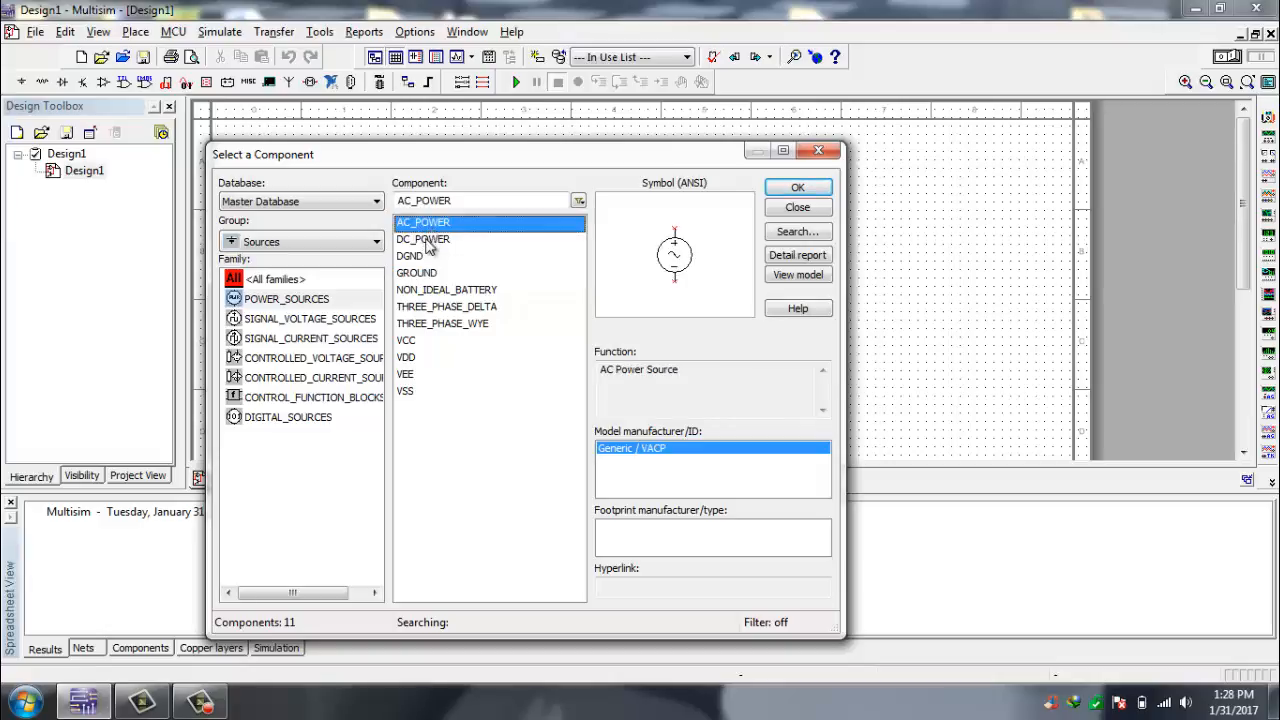
left_click(428, 242)
left_click(797, 189)
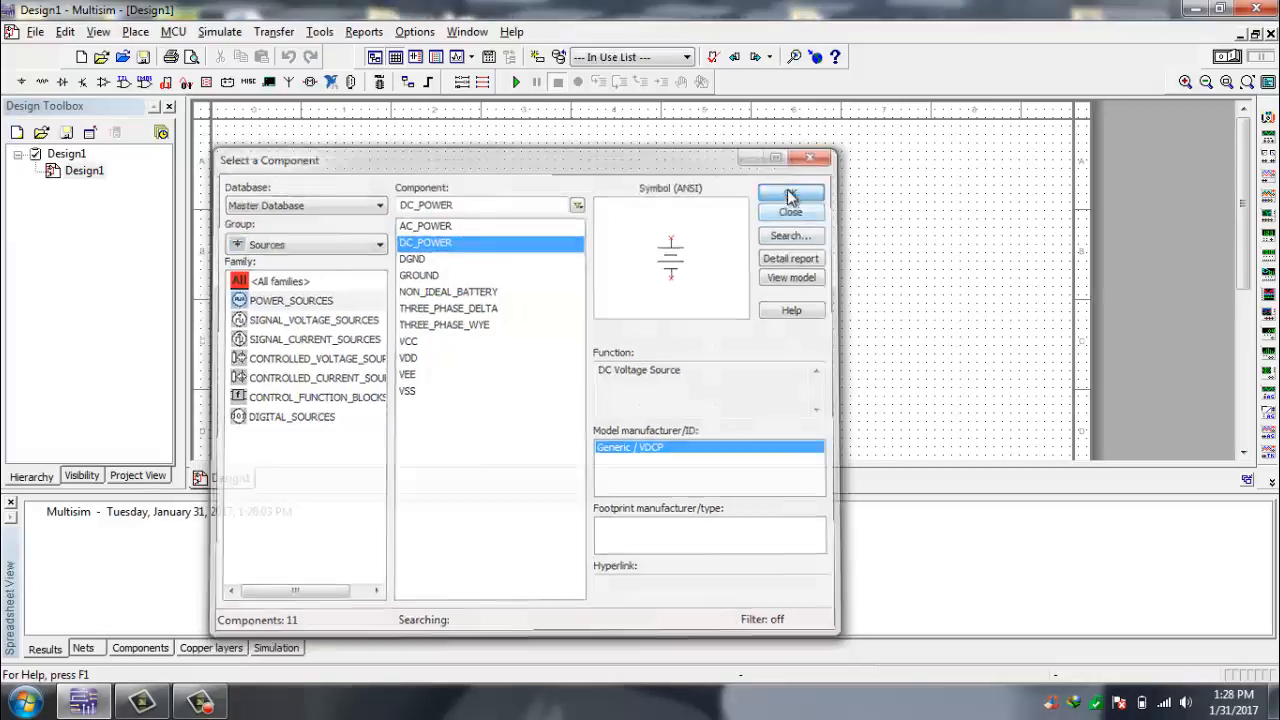
left_click(464, 295)
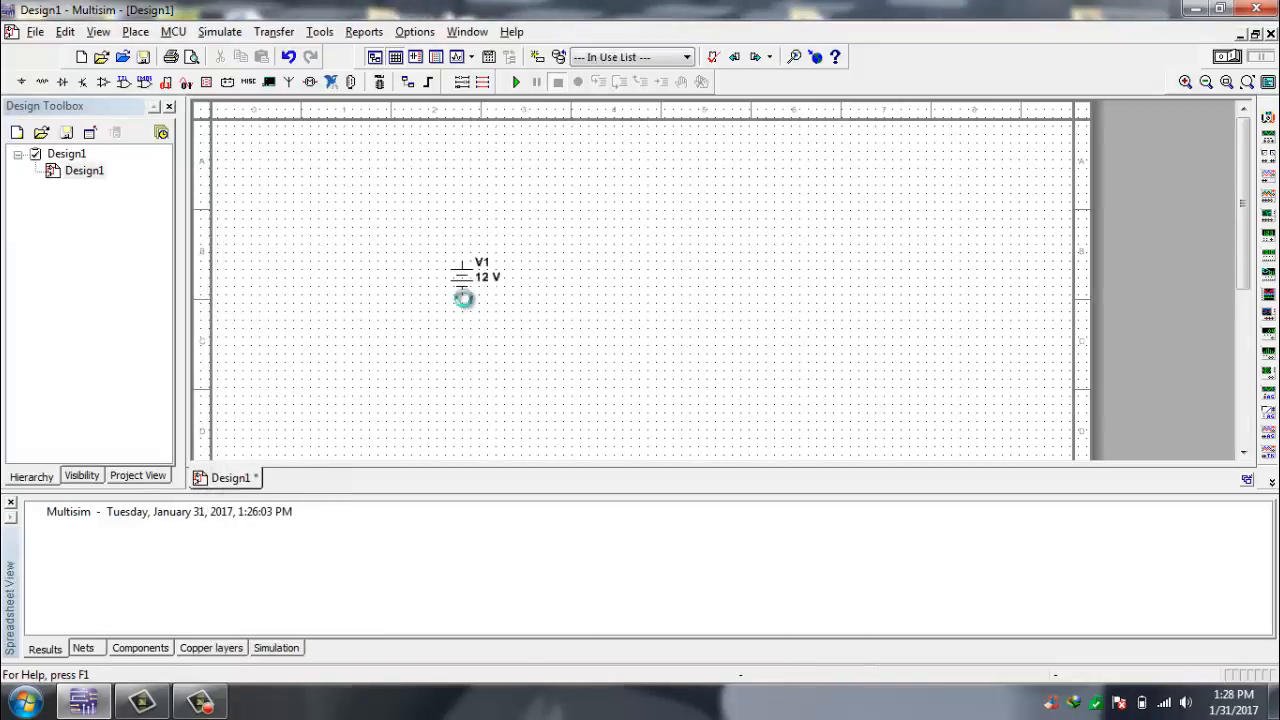
left_click(817, 151)
- Set the voltage of DC source V1 to 5 V
left_click(490, 279)
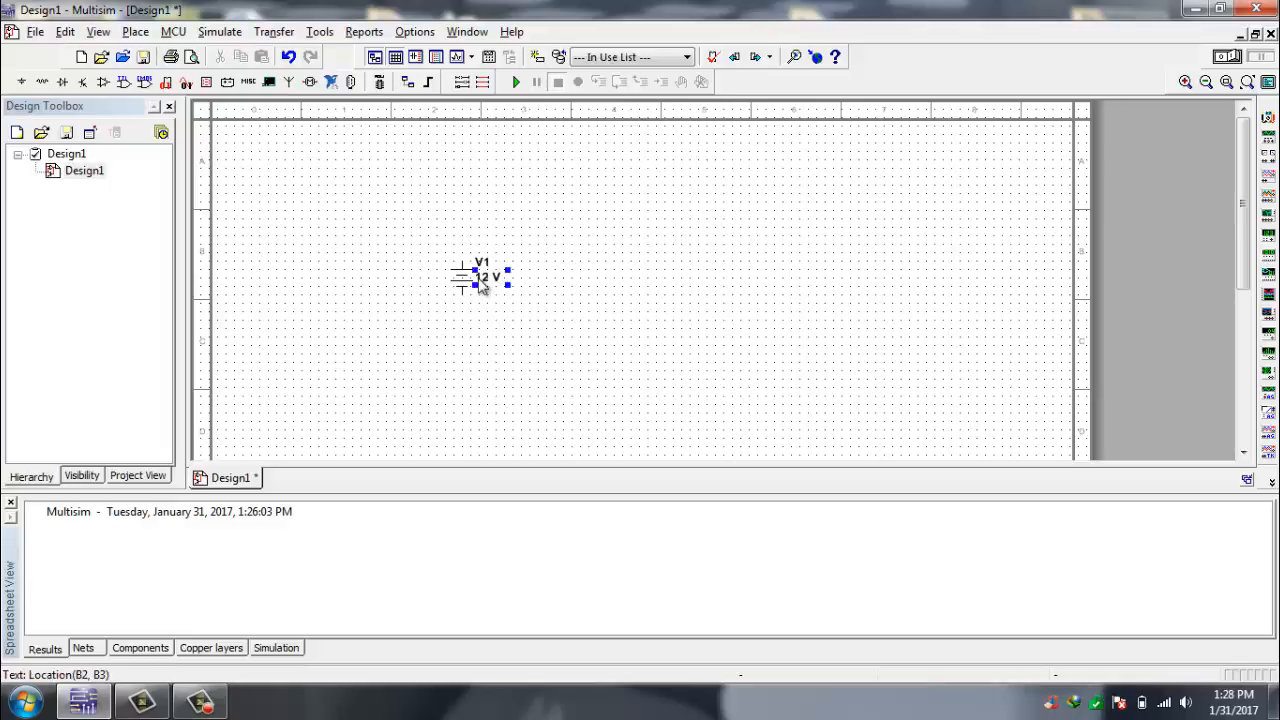
double_click(480, 283)
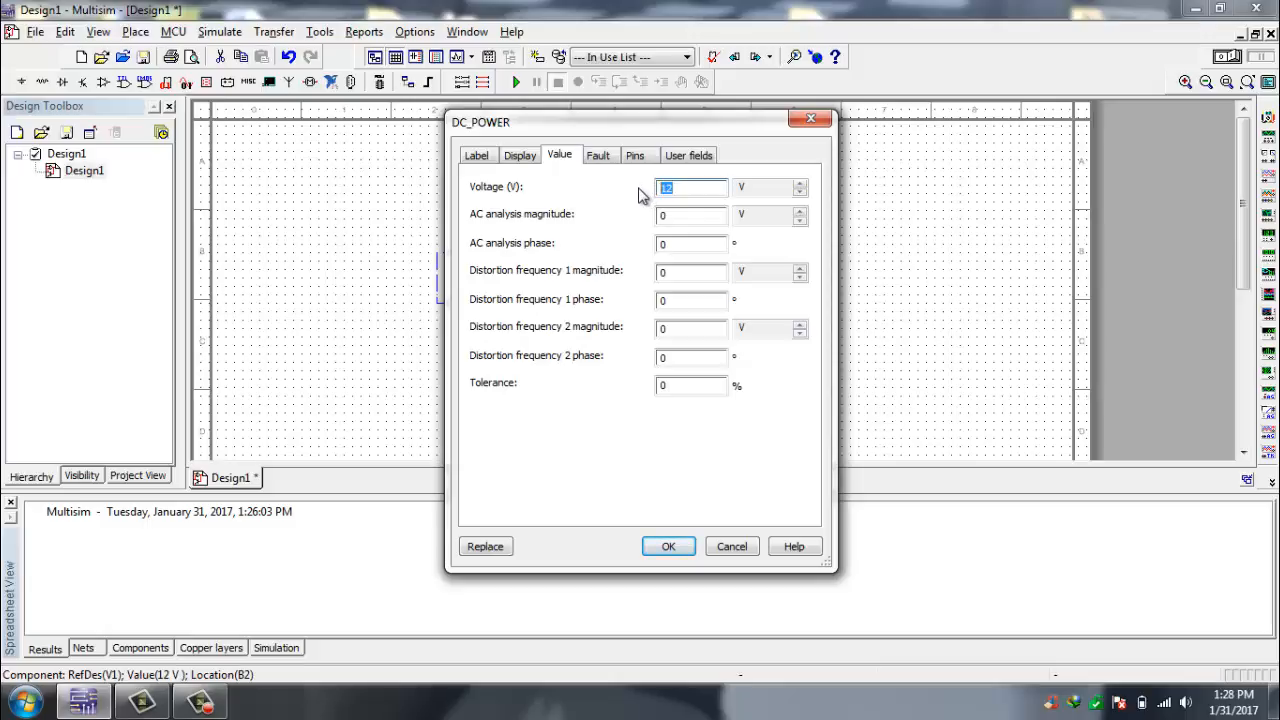
left_click(674, 546)
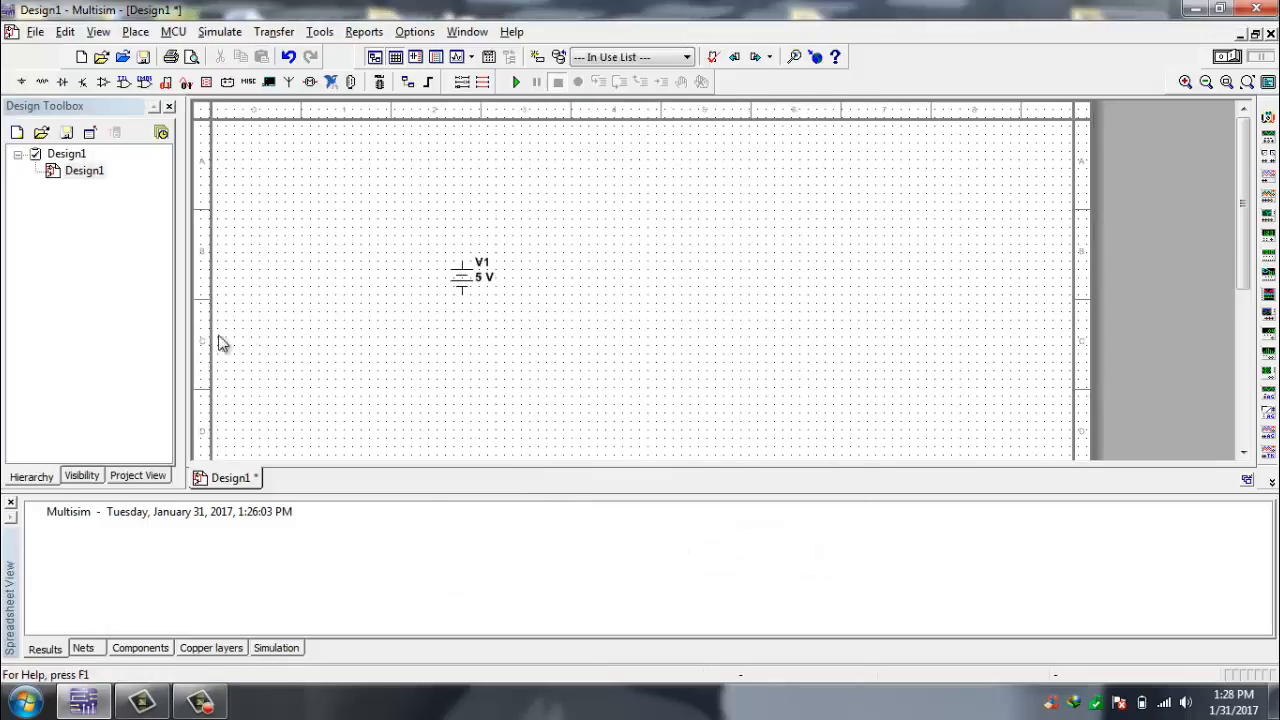
- Place a 220 Ω resistor from the Basic group's RESISTOR family above and to the right of source V1
left_click(47, 82)
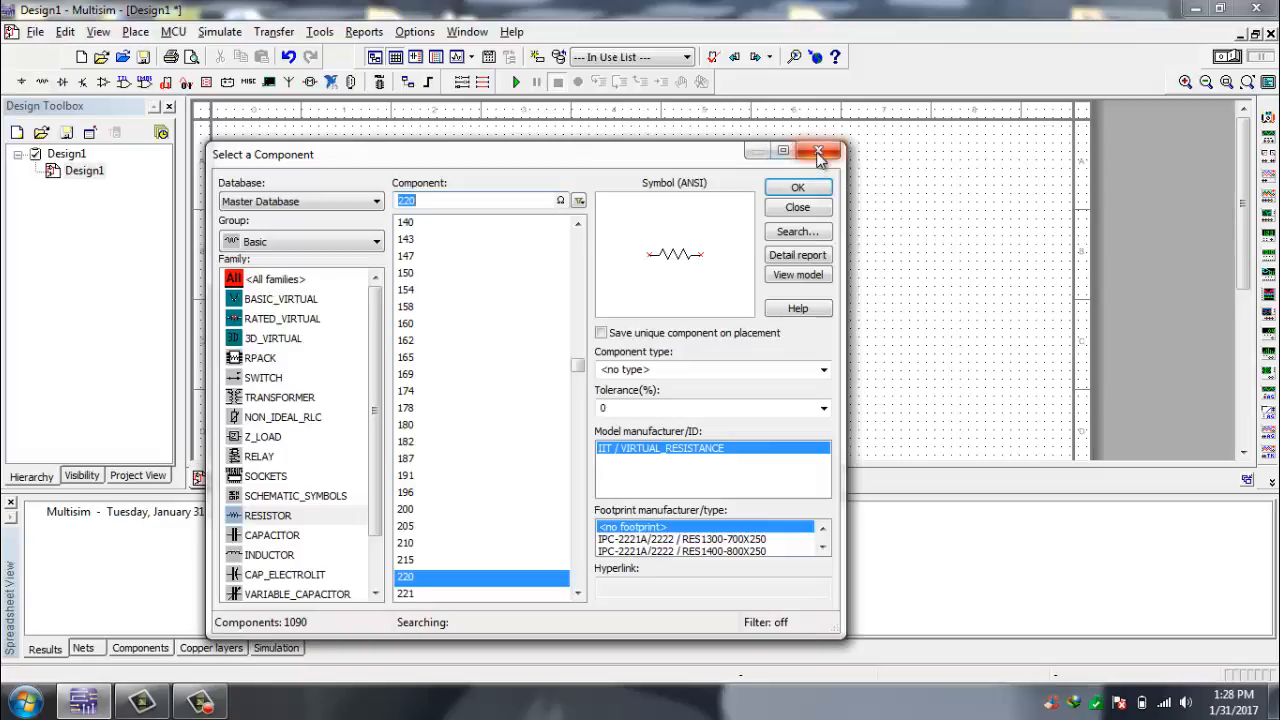
left_click(818, 151)
left_click(136, 32)
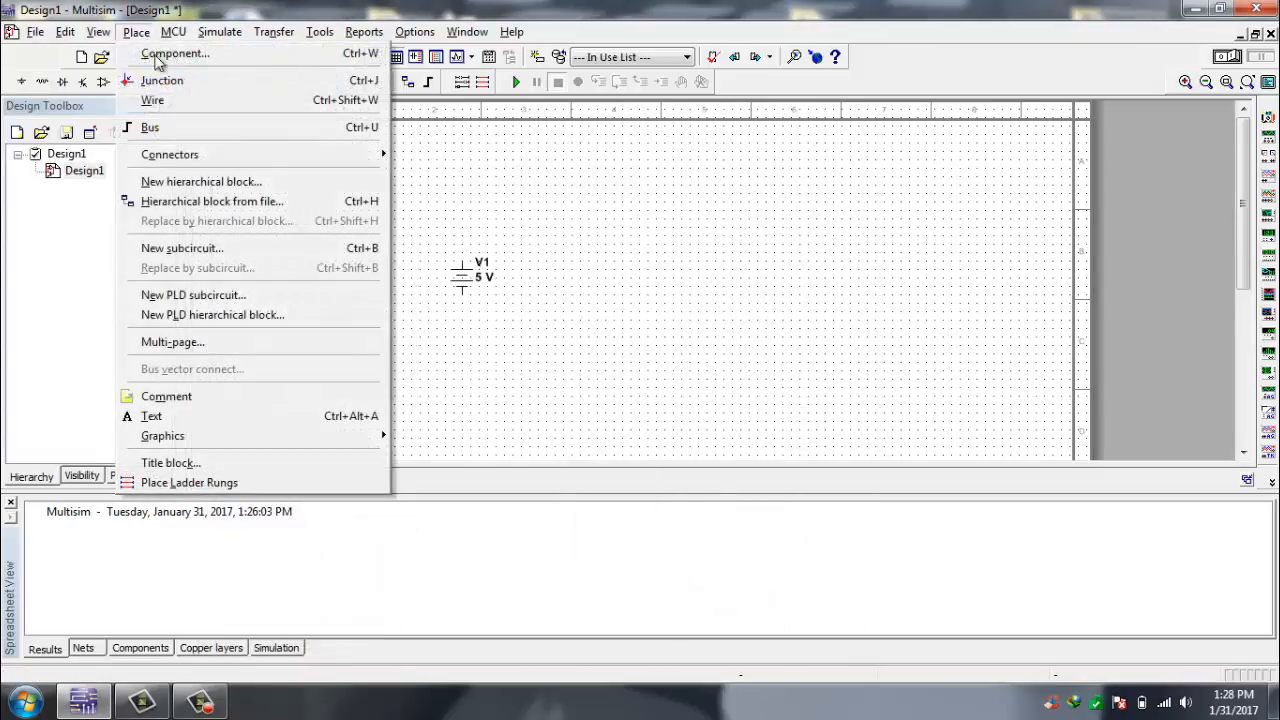
left_click(168, 55)
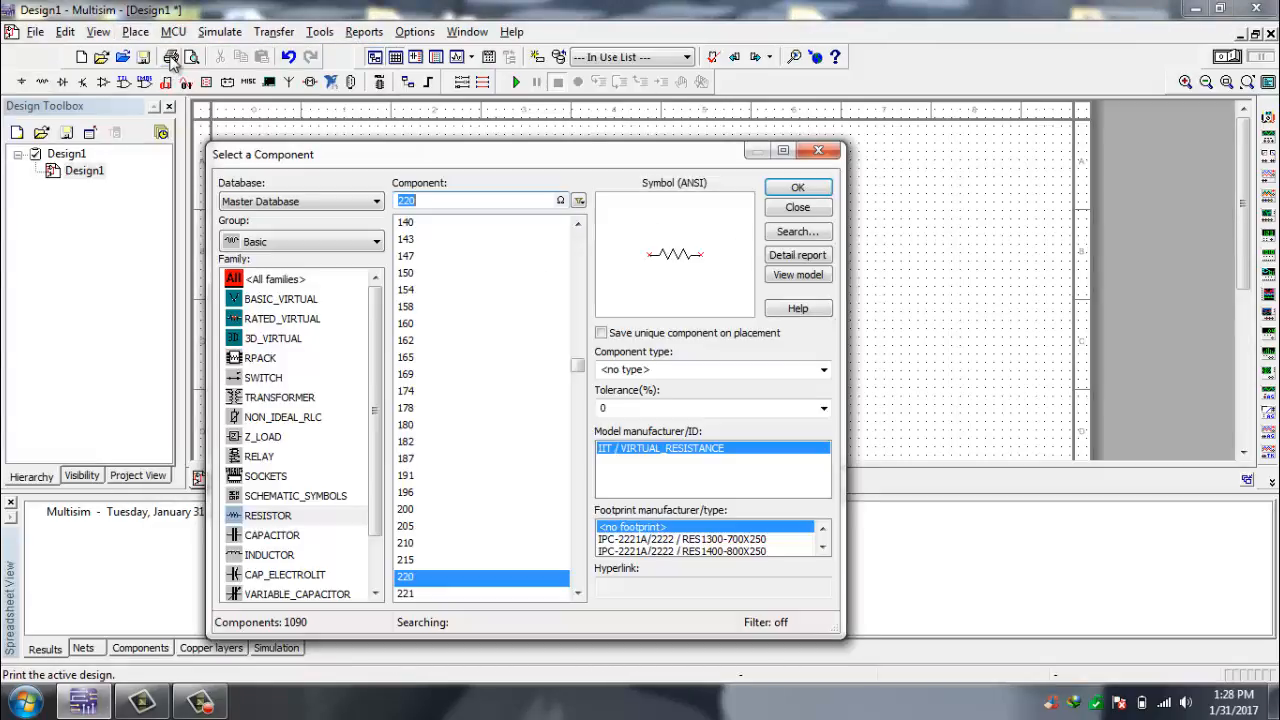
left_click(280, 240)
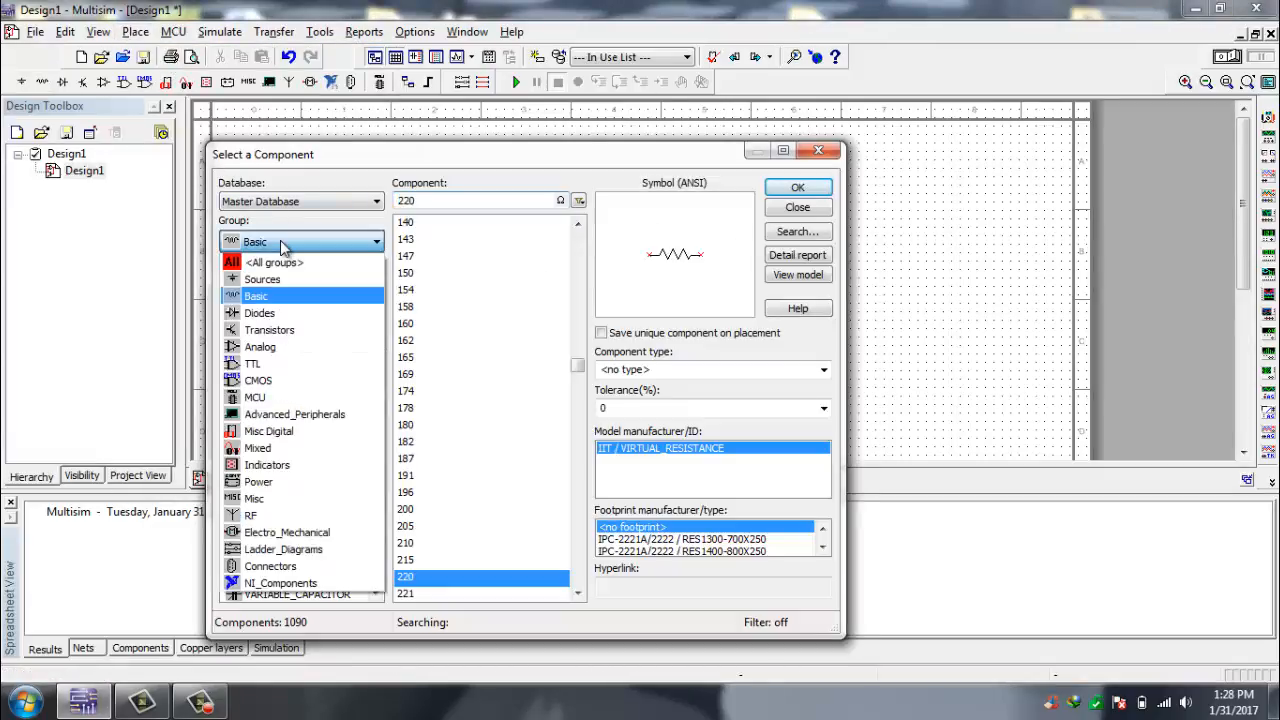
left_click(254, 296)
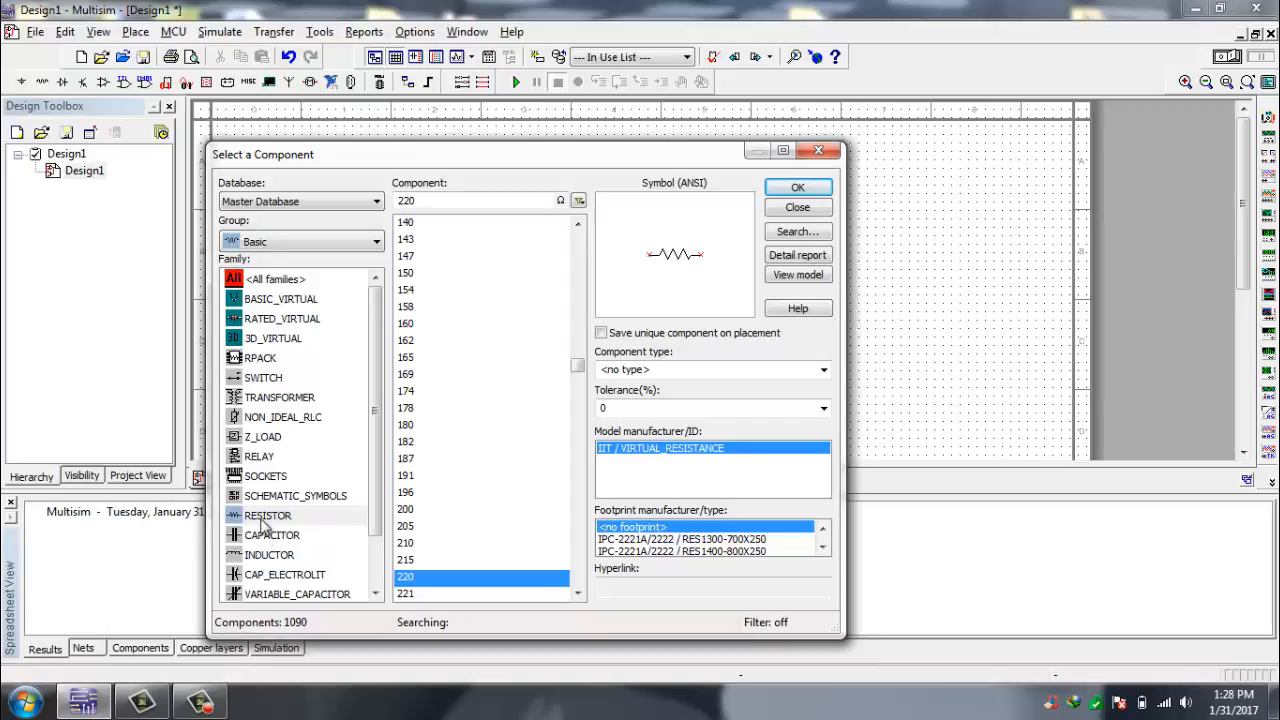
left_click(266, 518)
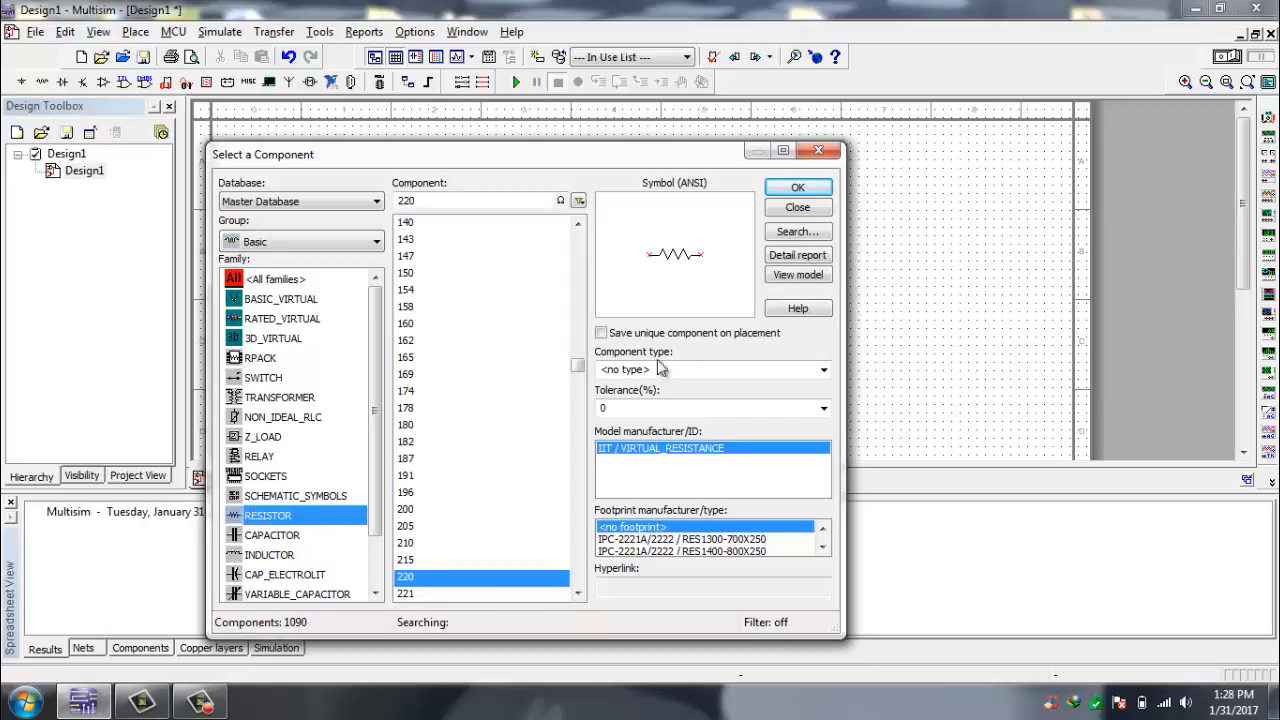
left_click(428, 584)
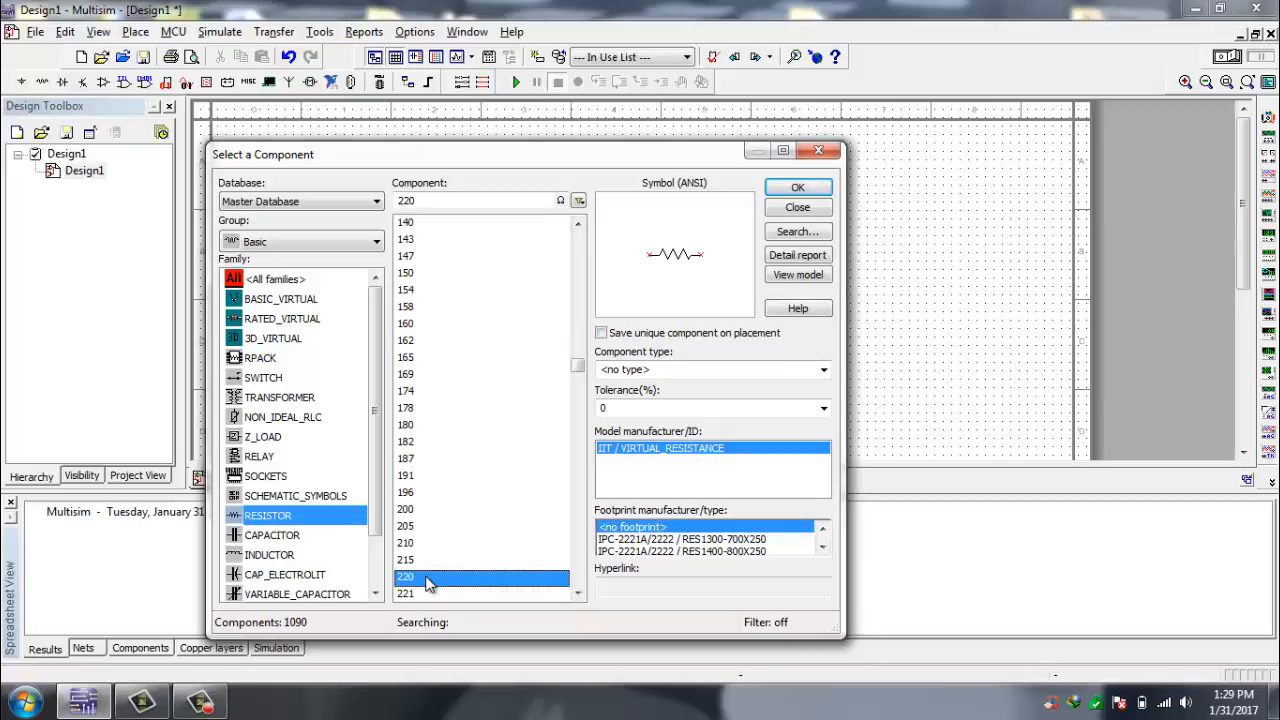
left_click(789, 191)
left_click(552, 224)
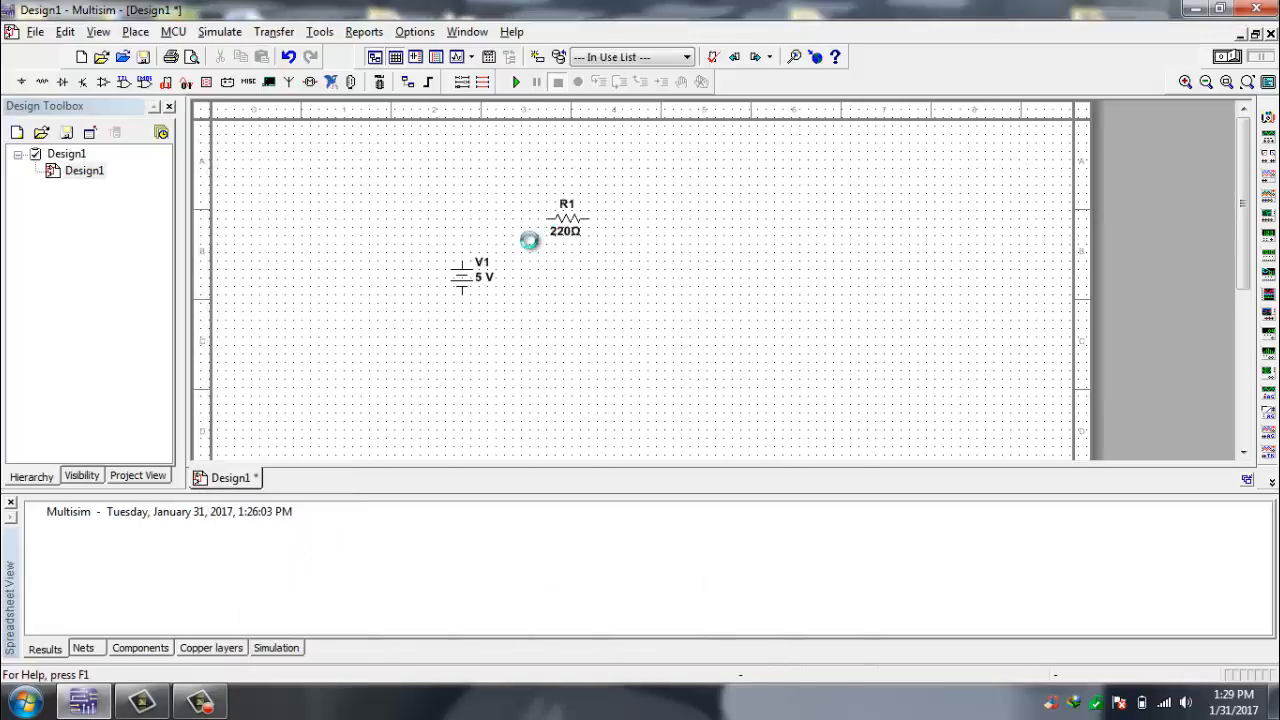
left_click(828, 153)
- Rotate resistor R1 in 90-degree steps until it stands vertically
left_click(571, 233)
key("ctrl+r")
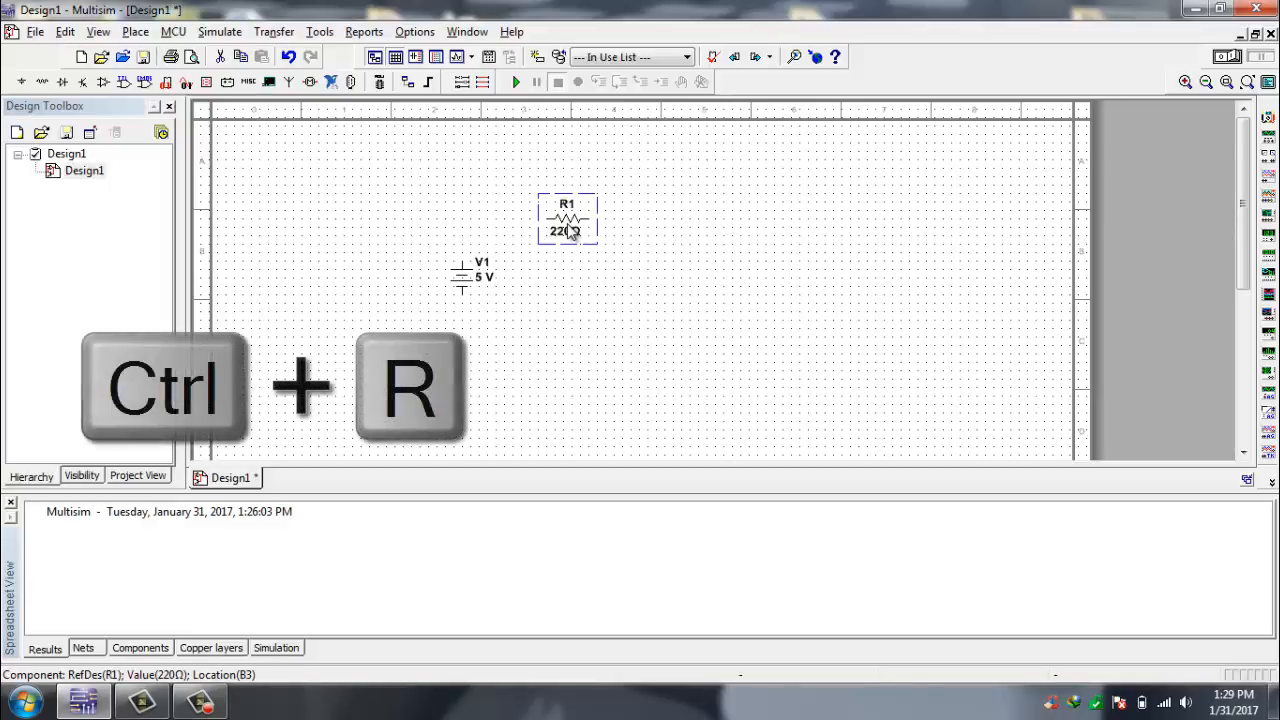
key("ctrl+r")
key("ctrl+r")
key("ctrl+r")
key("ctrl+r")
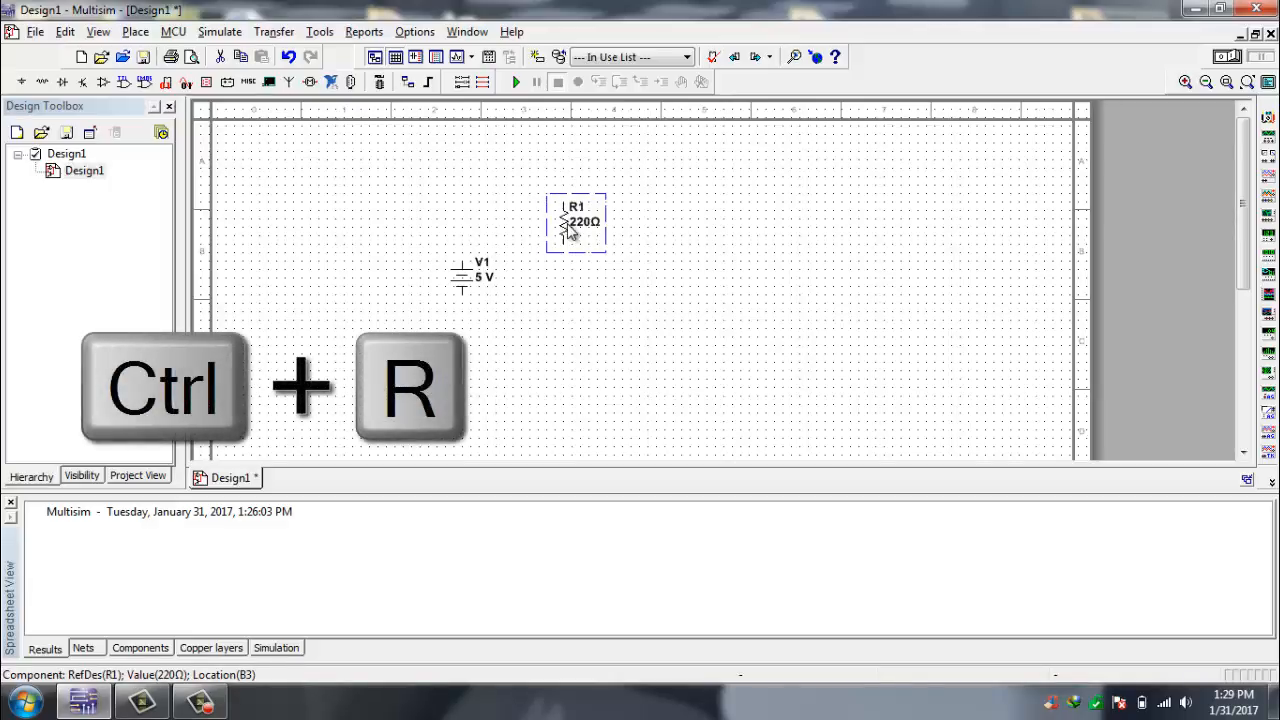
key("ctrl+r")
- Rotate source V1 in 90-degree steps until it is upright again, and turn resistor R1 back to horizontal
left_click(464, 292)
key("ctrl+r")
key("ctrl+r")
key("ctrl+r")
key("ctrl+r")
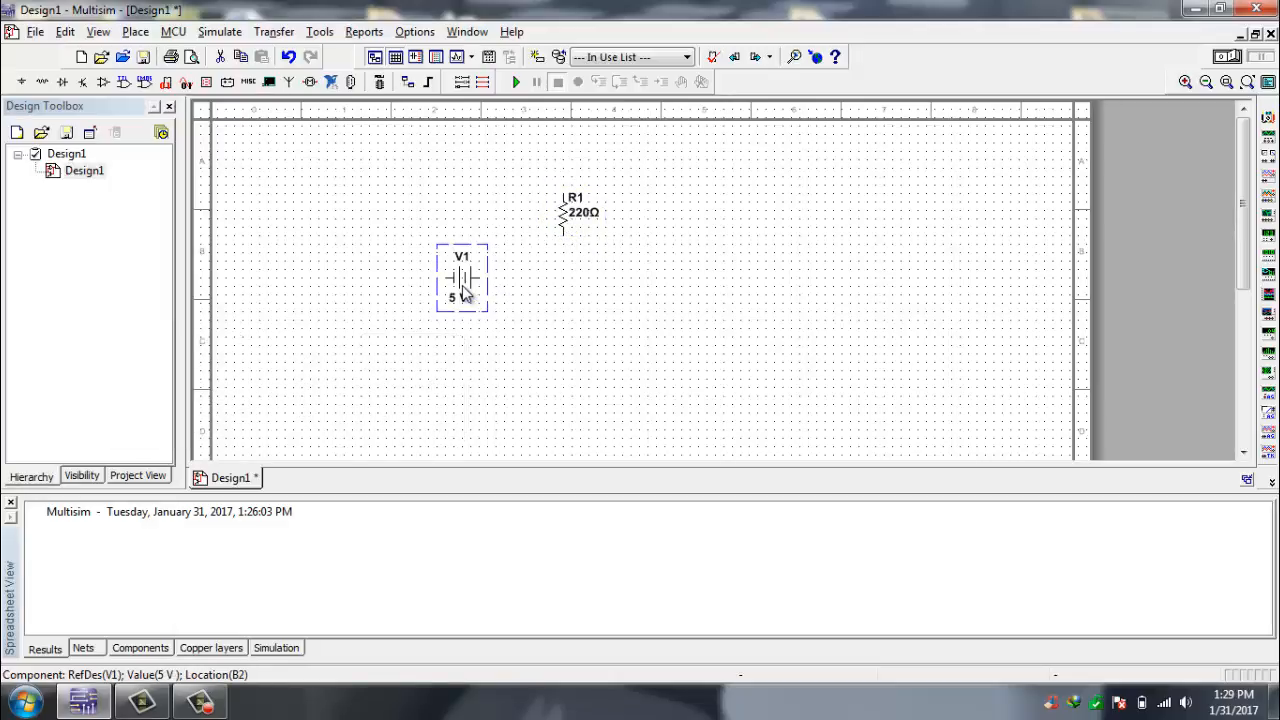
left_click(566, 226)
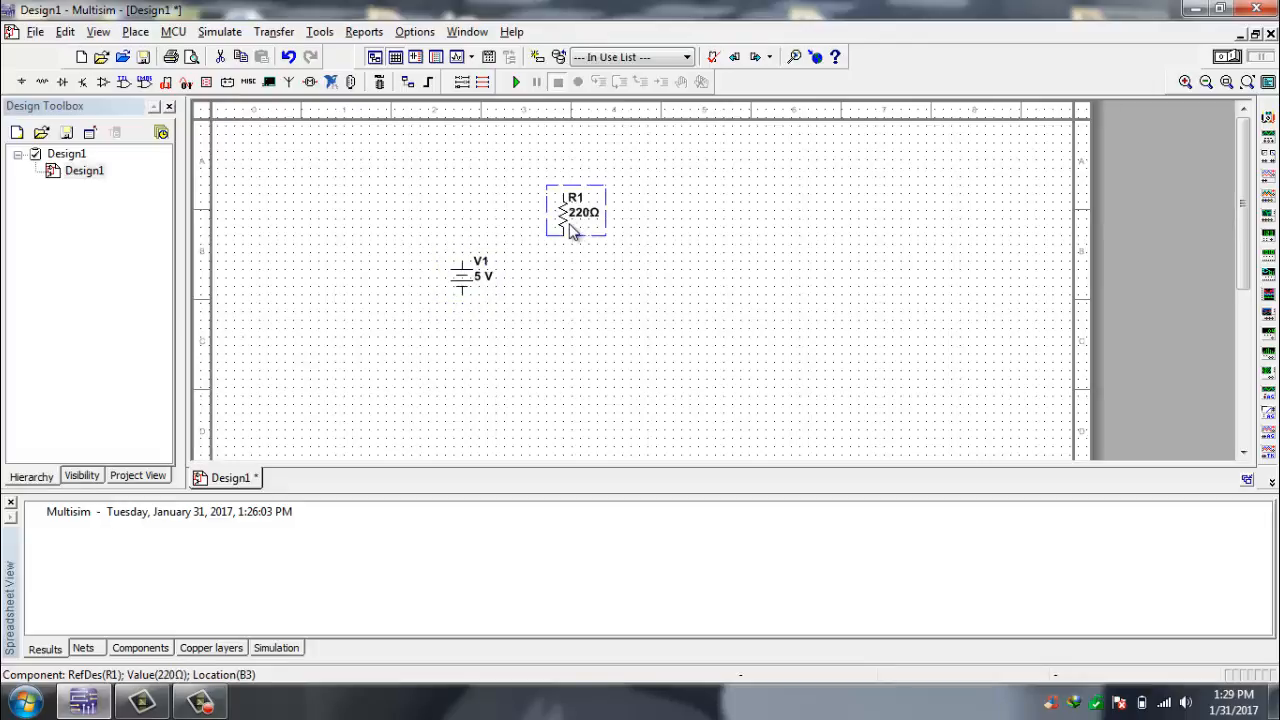
key("ctrl+r")
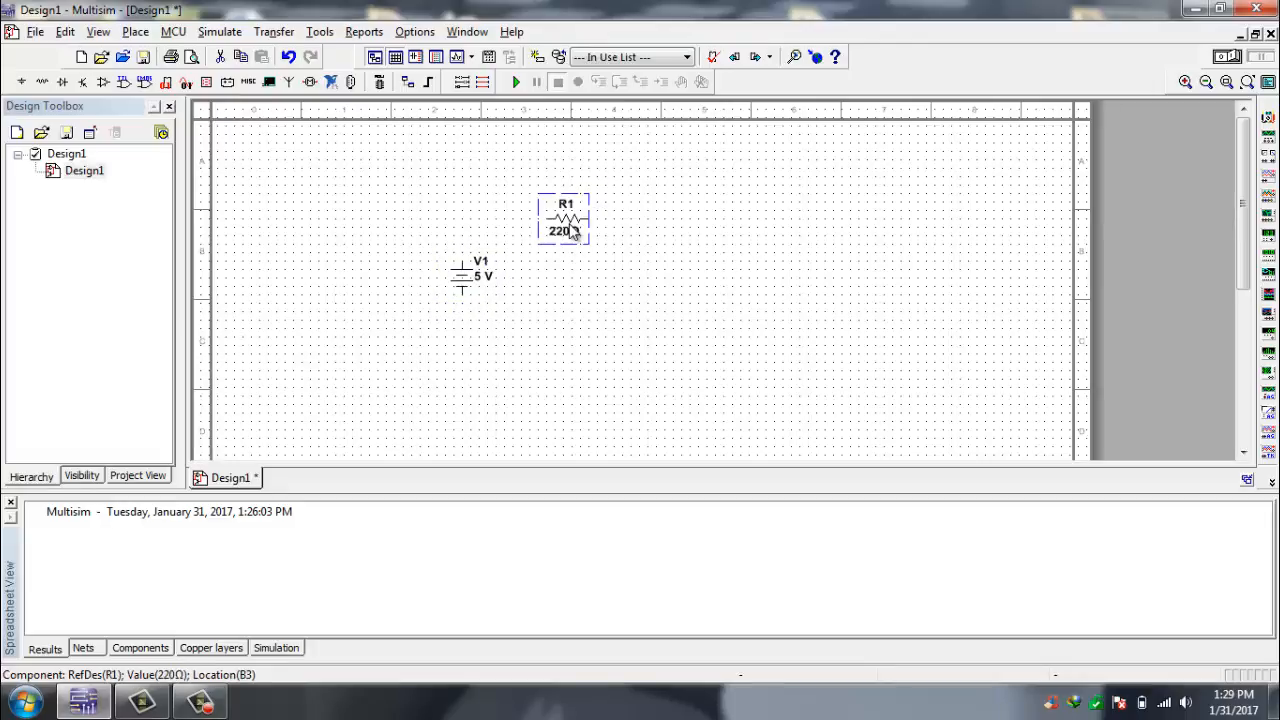
- Wire the upper terminal of source V1 to the left terminal of resistor R1
left_click(654, 261)
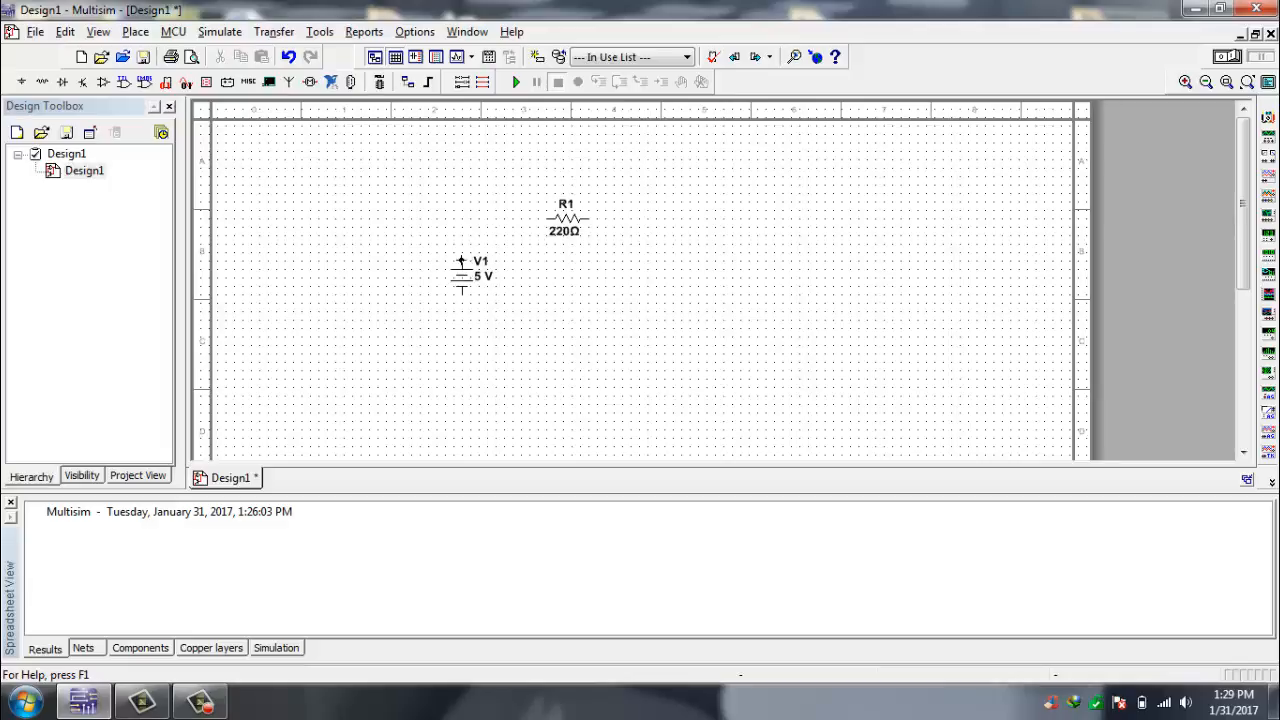
left_click(545, 217)
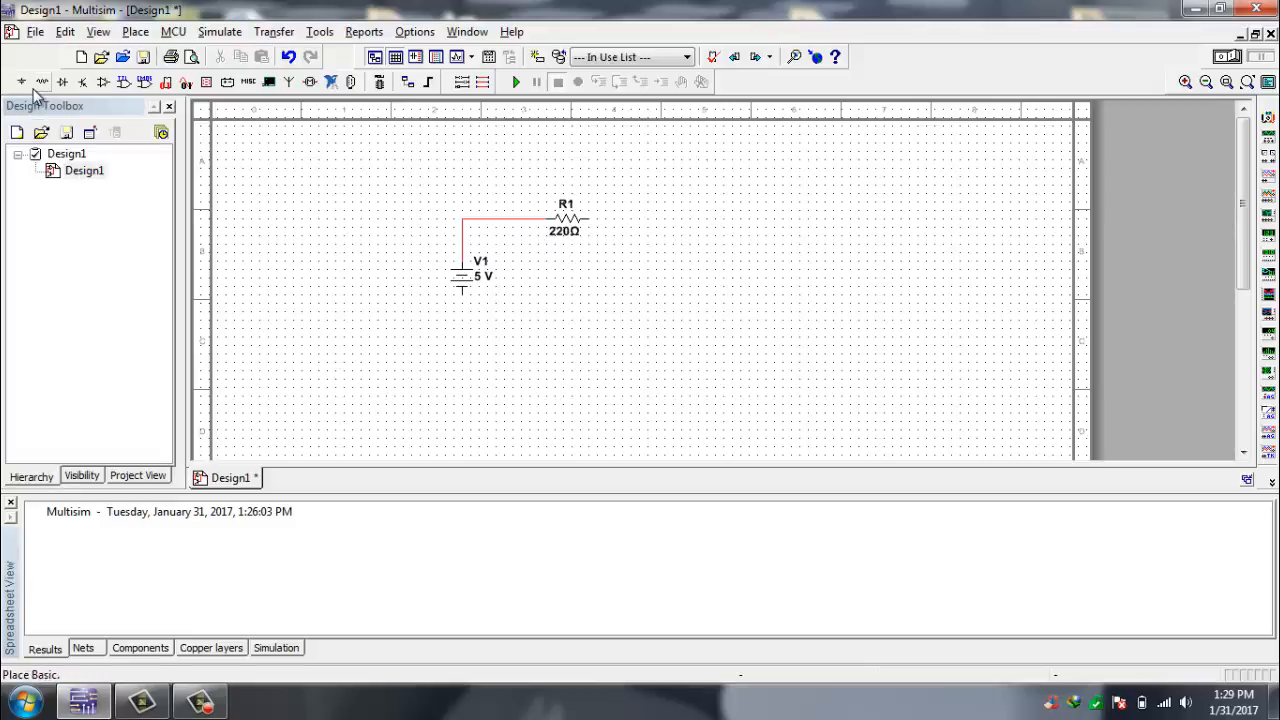
left_click(133, 32)
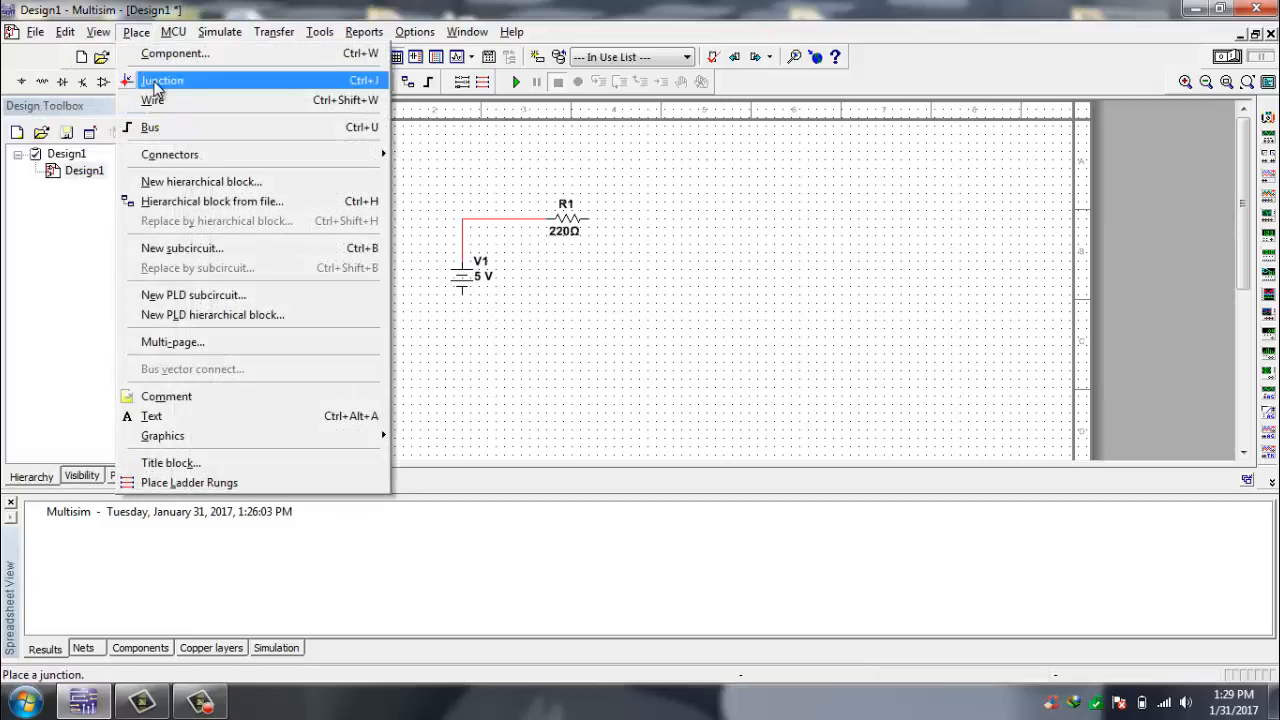
left_click(155, 54)
left_click(314, 241)
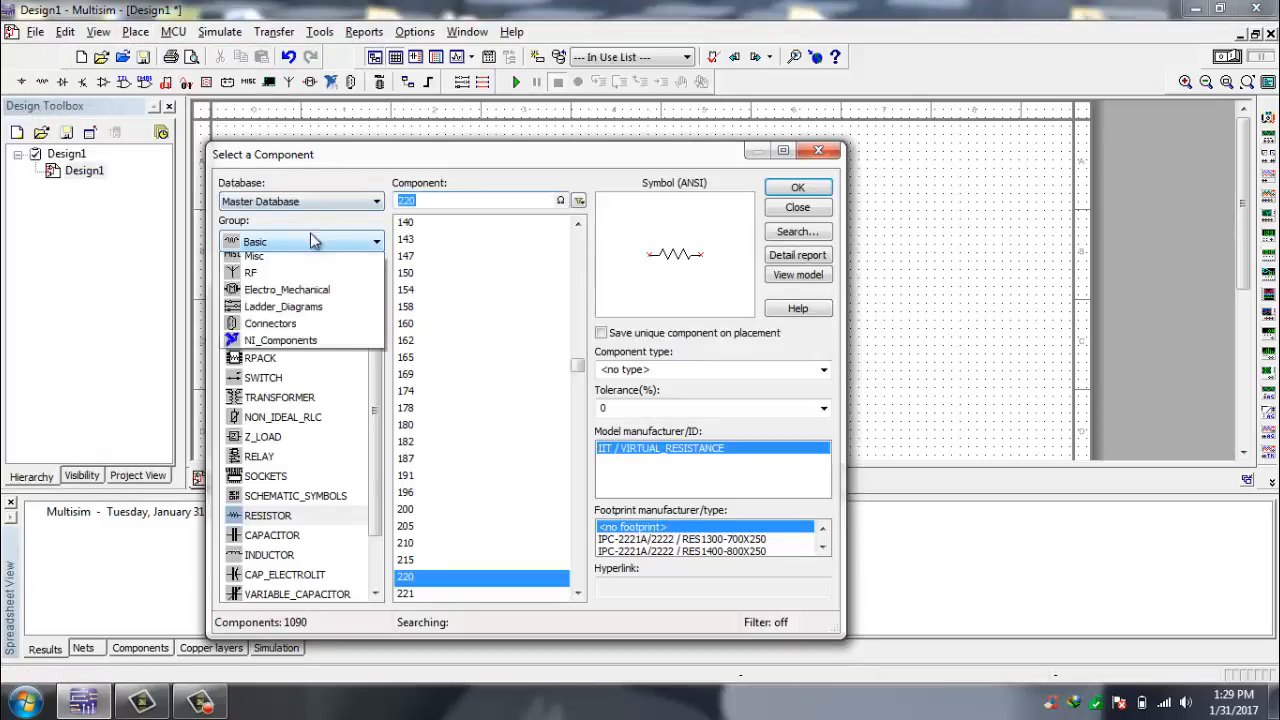
left_click(275, 280)
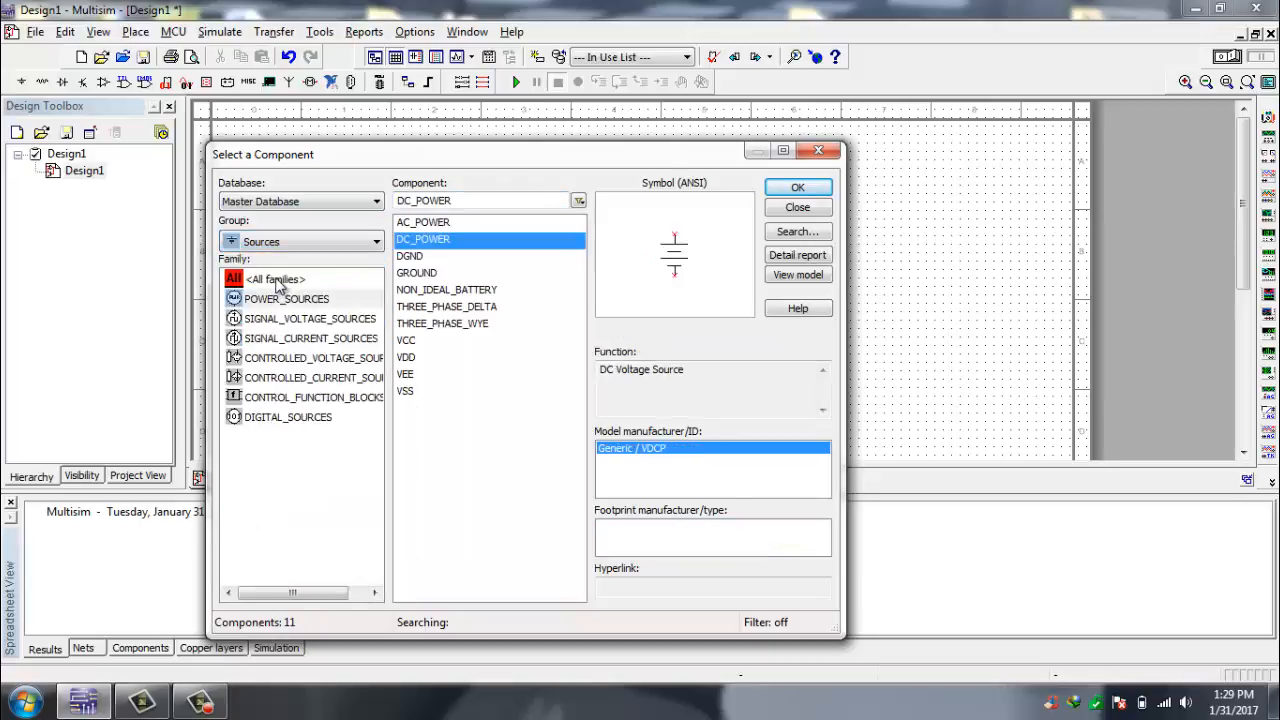
left_click(830, 155)
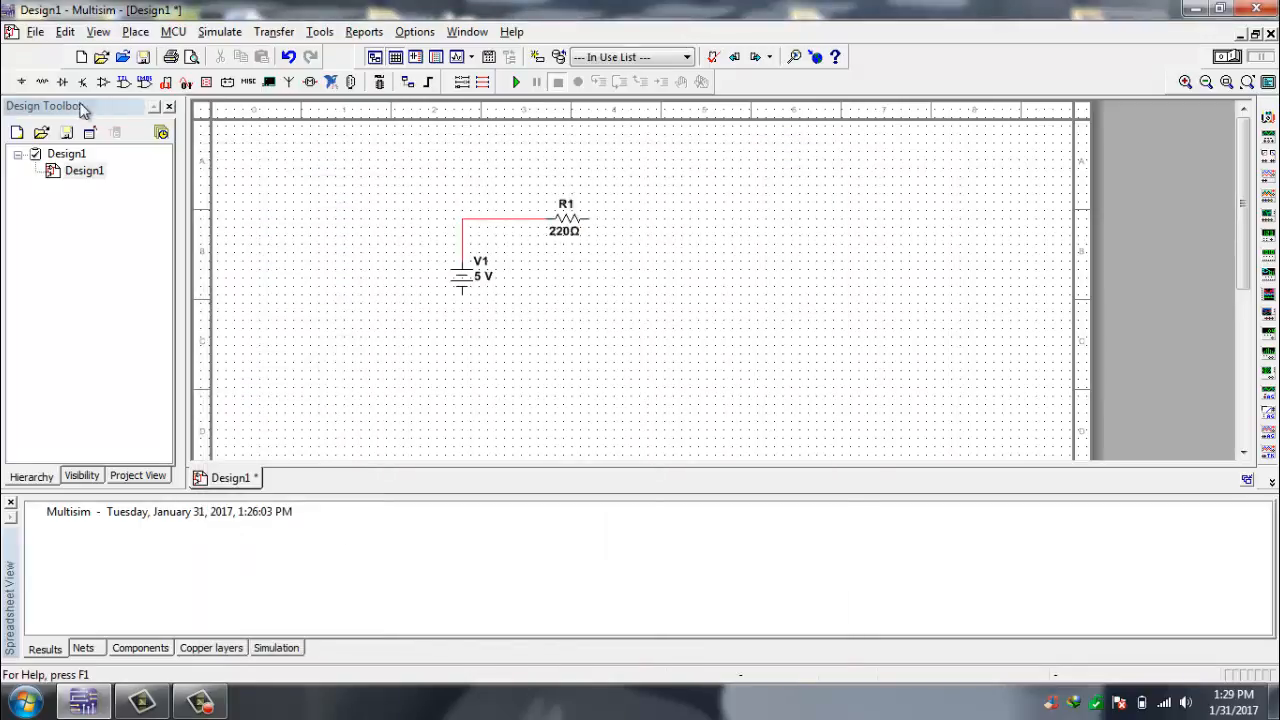
- Place a GROUND component from the Sources group directly below source V1
left_click(20, 82)
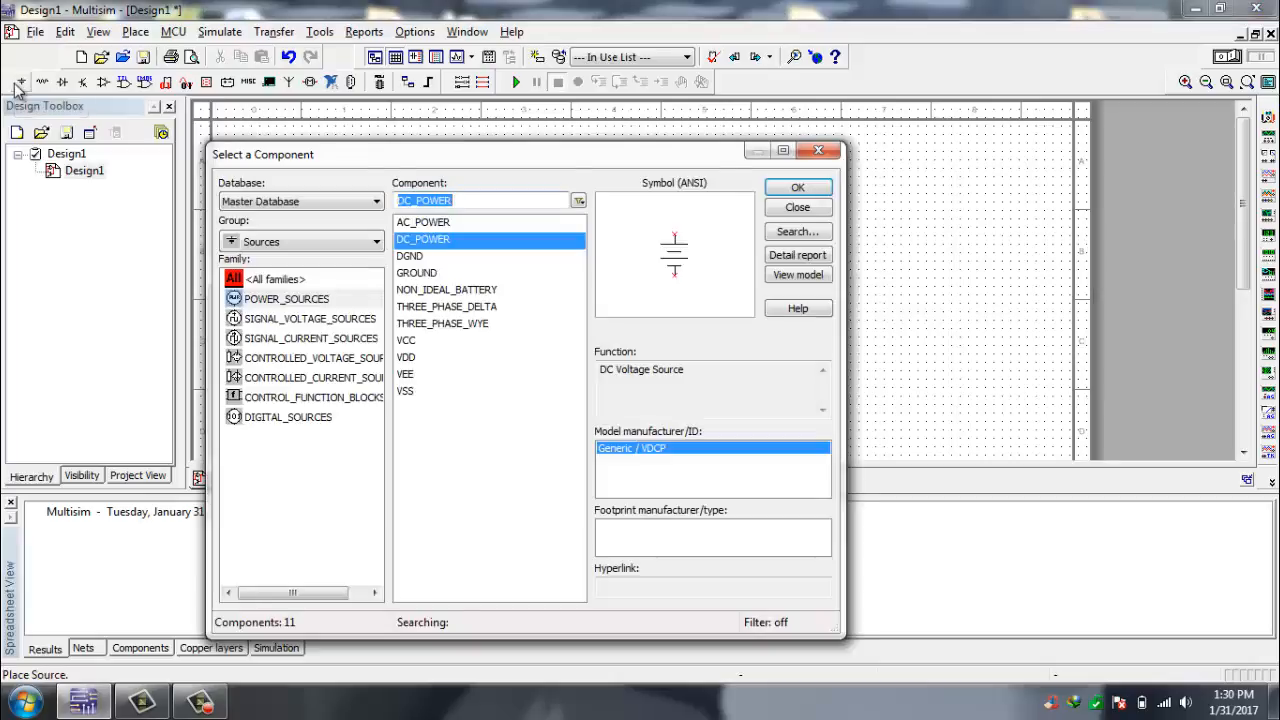
left_click(263, 244)
left_click(263, 244)
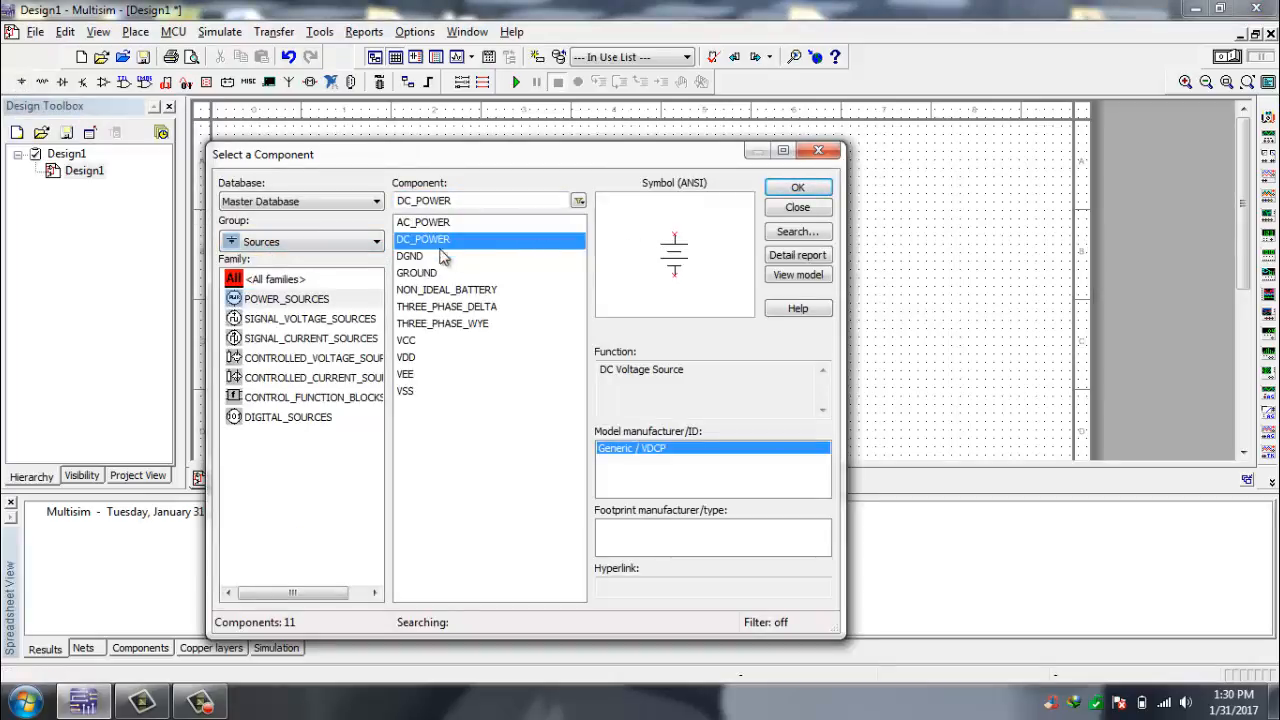
left_click(428, 278)
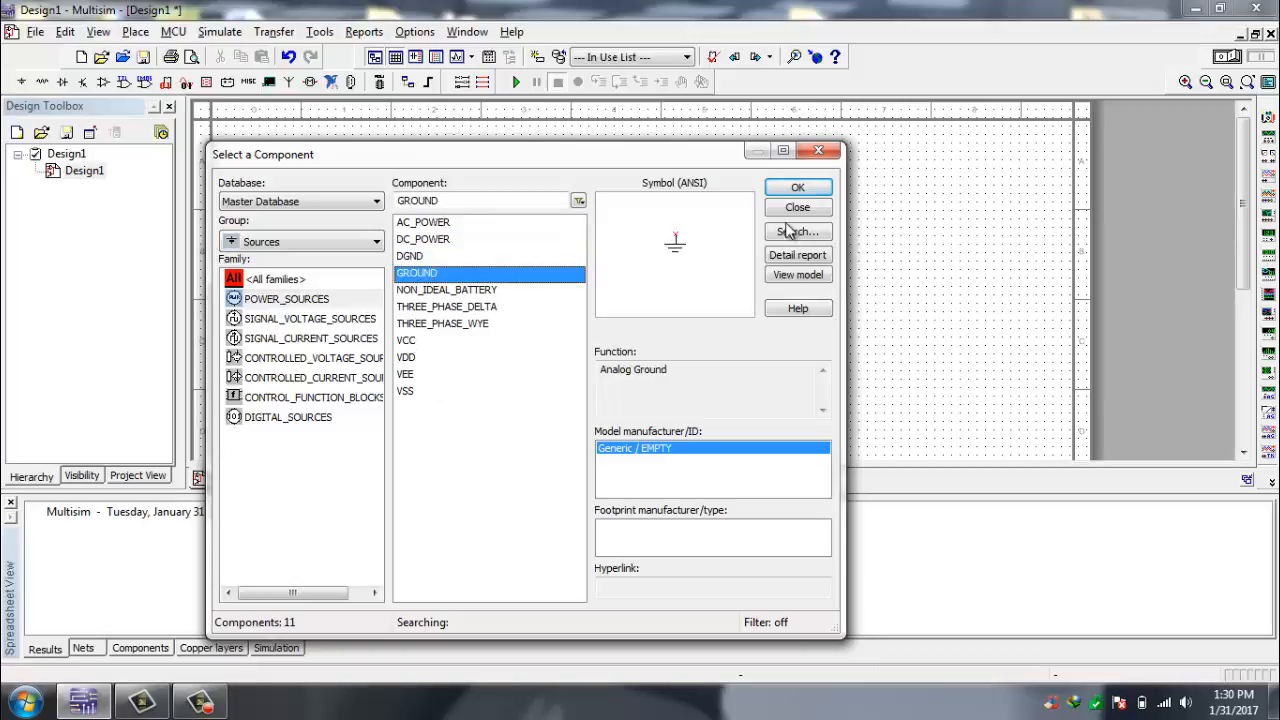
left_click(805, 190)
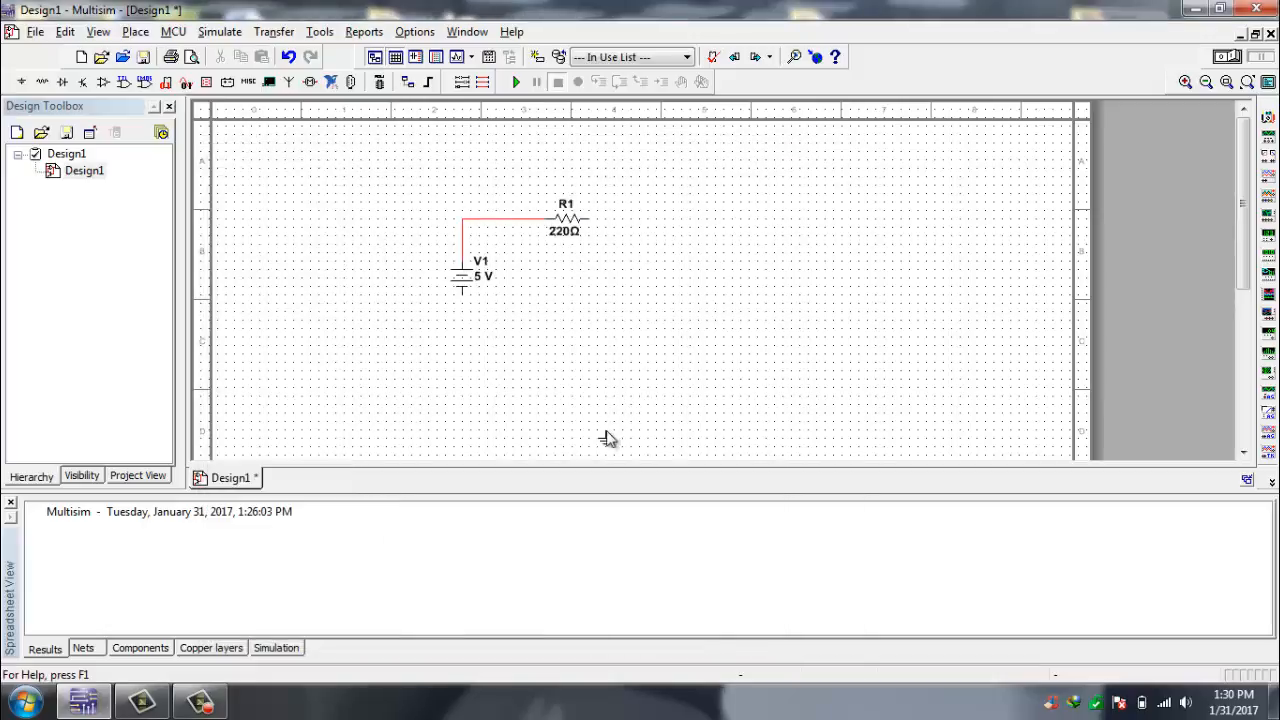
left_click(462, 332)
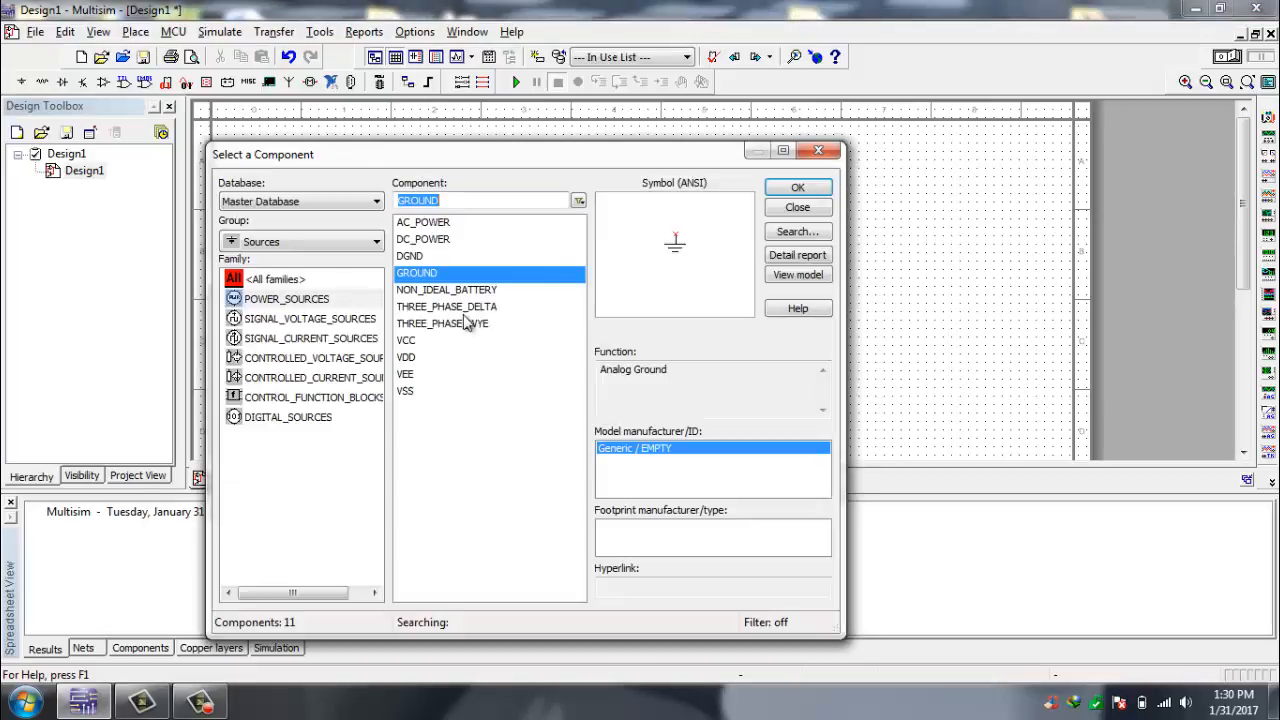
- Compare the coloured variants in the PROBE family of the Indicators group and choose PROBE_DIG_RED
left_click(811, 152)
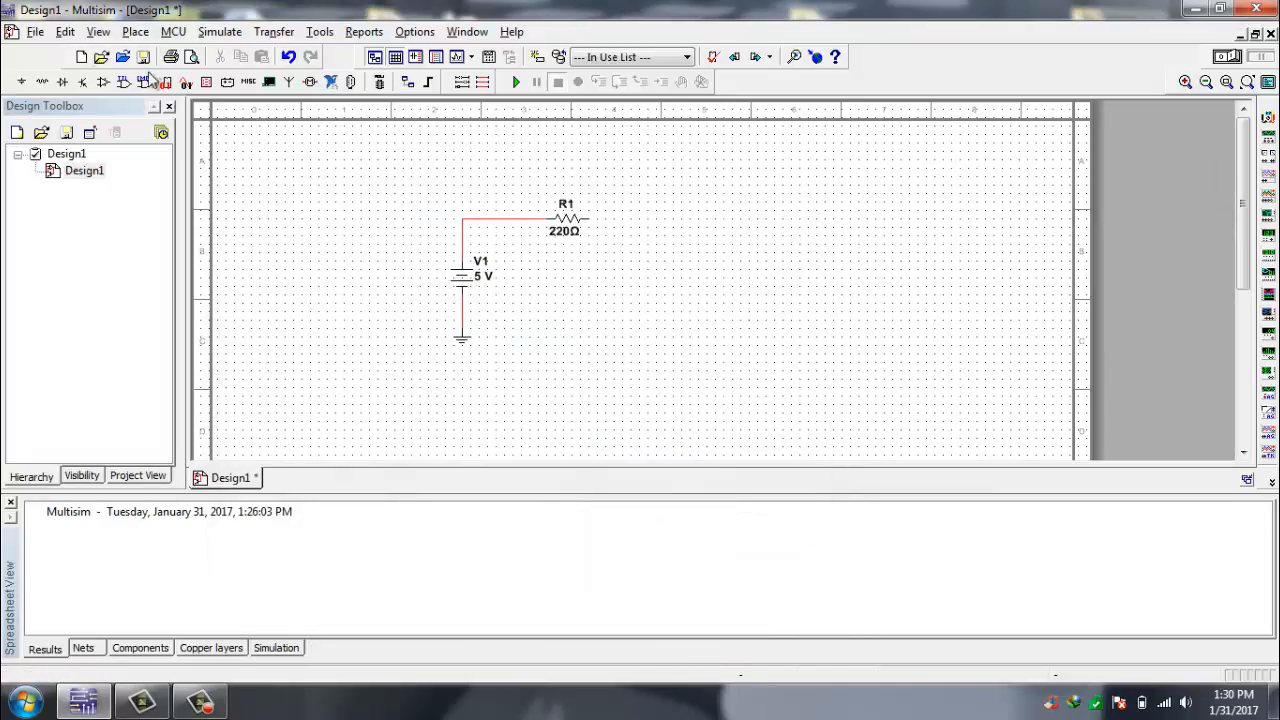
left_click(135, 31)
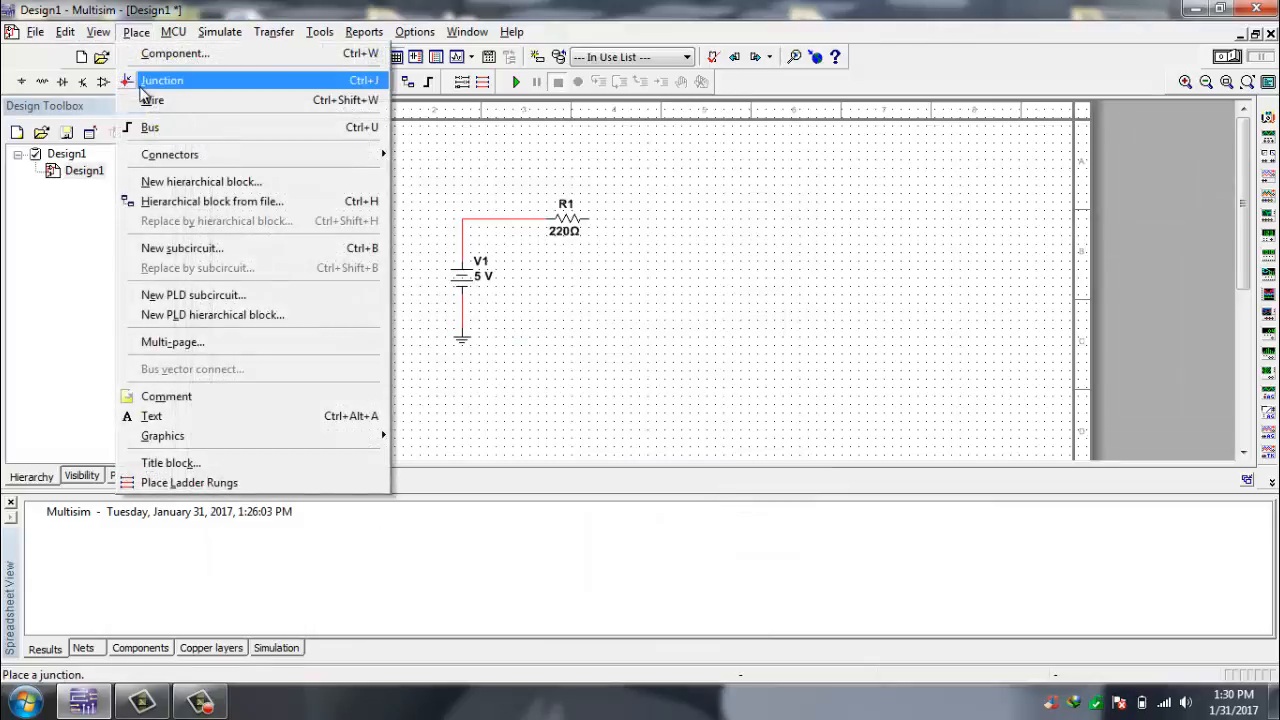
left_click(158, 52)
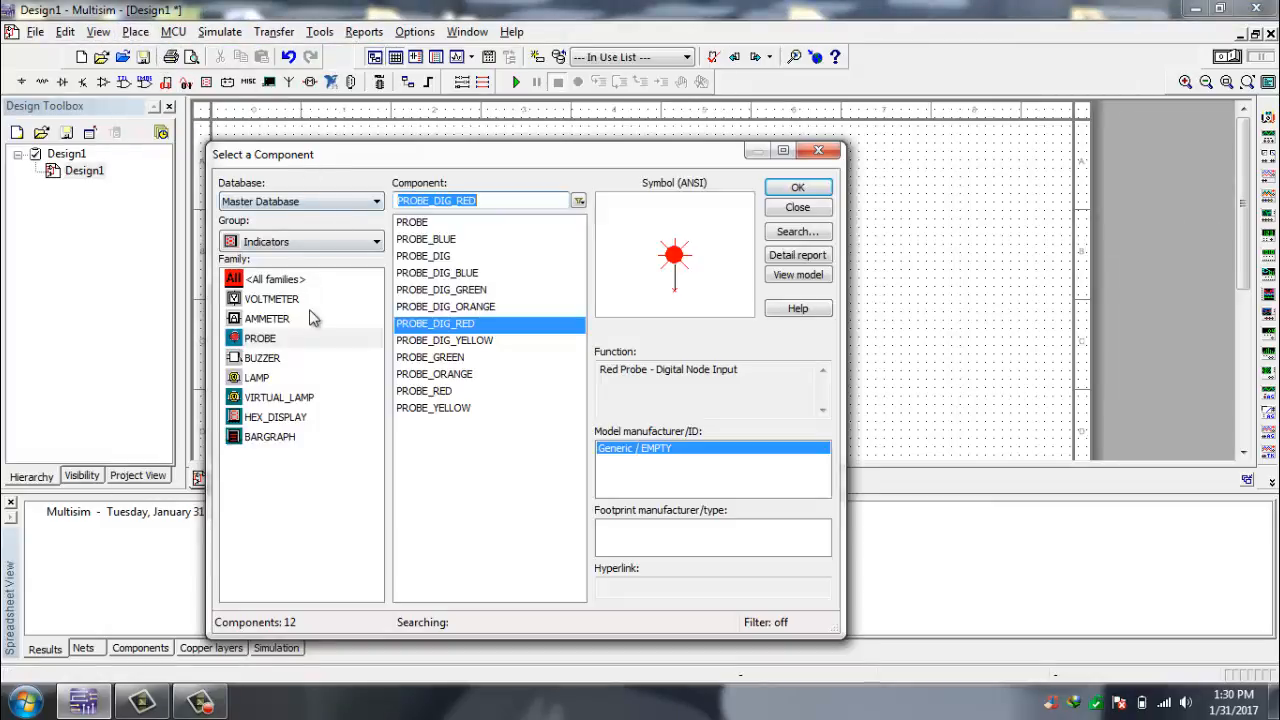
left_click(260, 340)
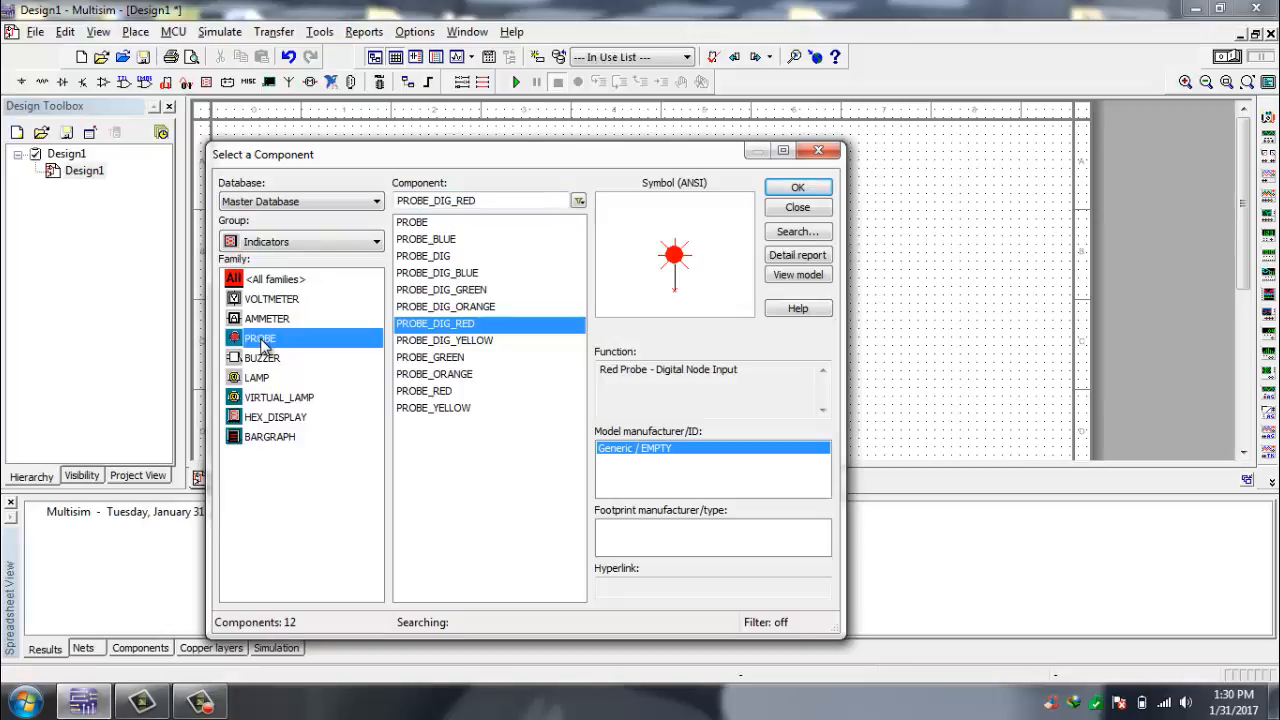
left_click(415, 326)
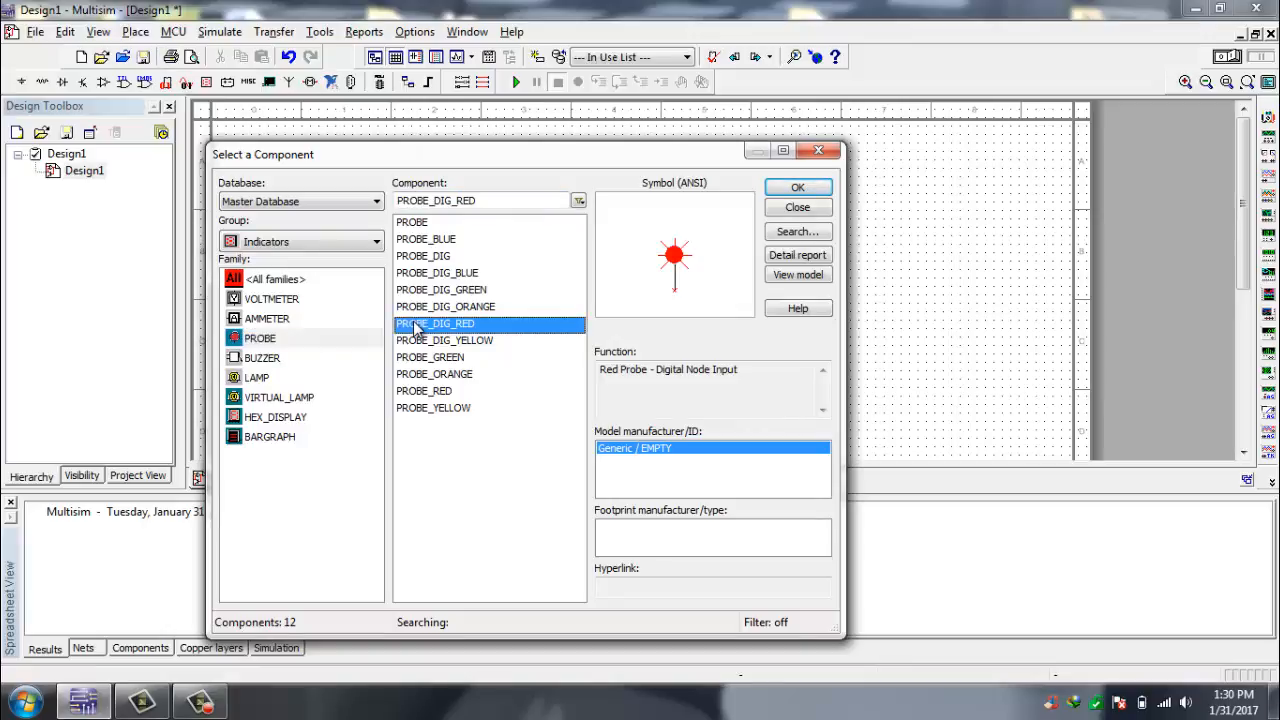
left_click(418, 342)
left_click(428, 325)
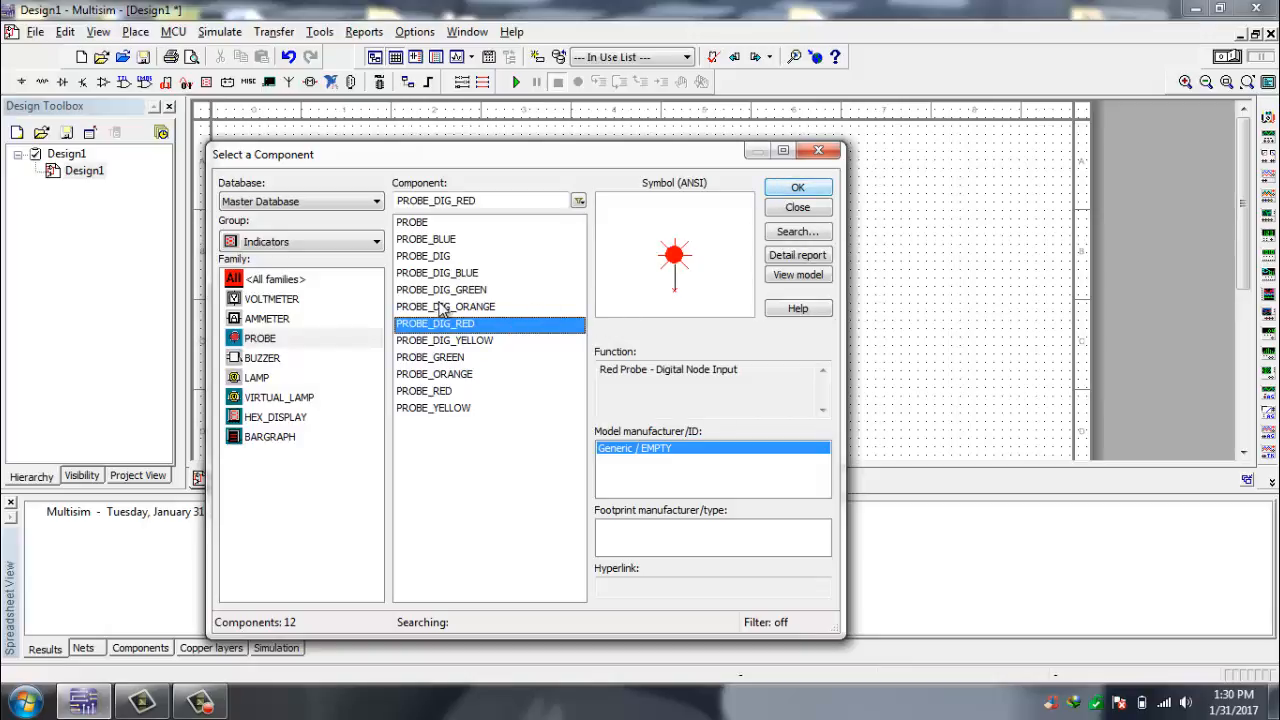
left_click(452, 291)
left_click(447, 274)
left_click(444, 241)
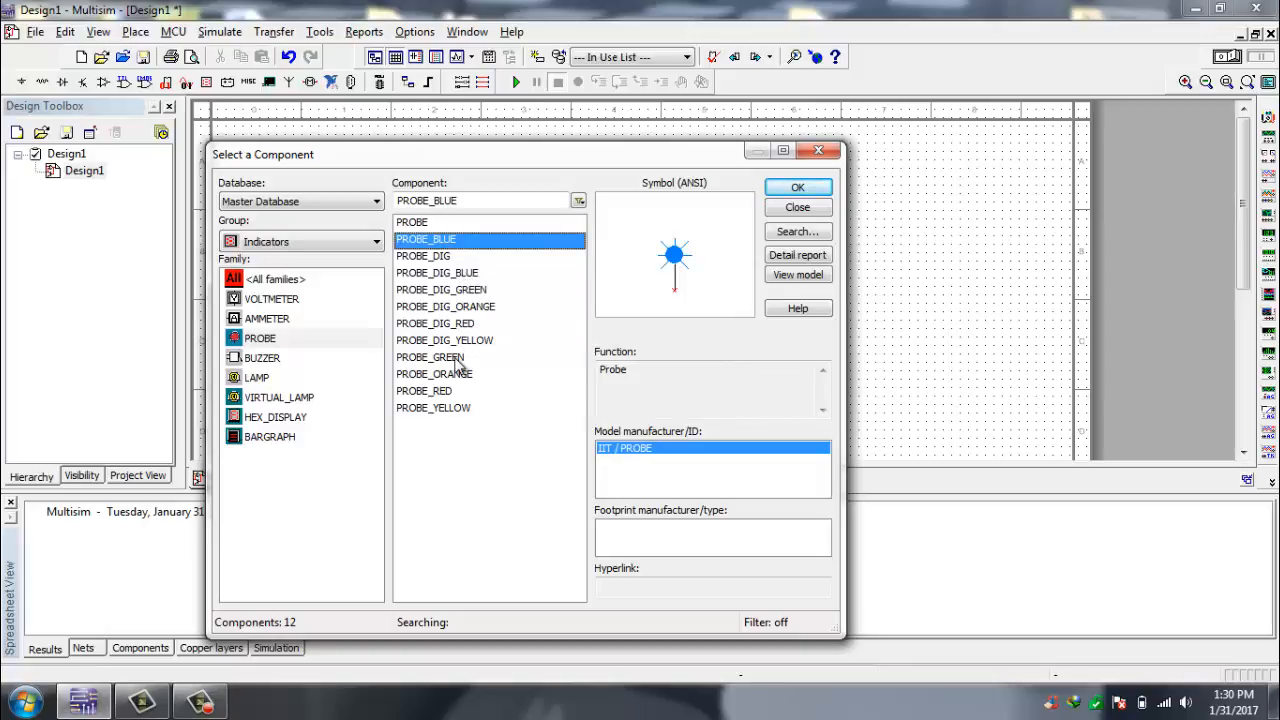
left_click(460, 358)
left_click(478, 340)
left_click(472, 324)
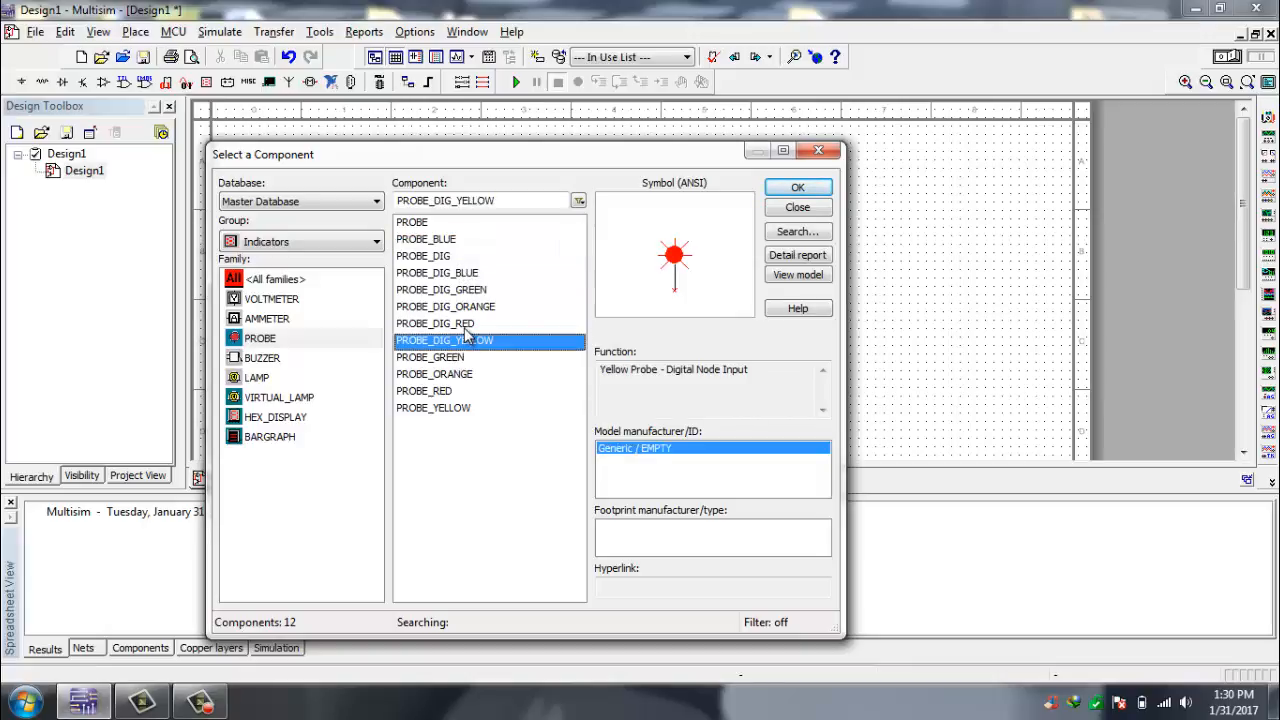
- Place the red digital probe to the right of resistor R1 and wire it to R1's right terminal
left_click(799, 187)
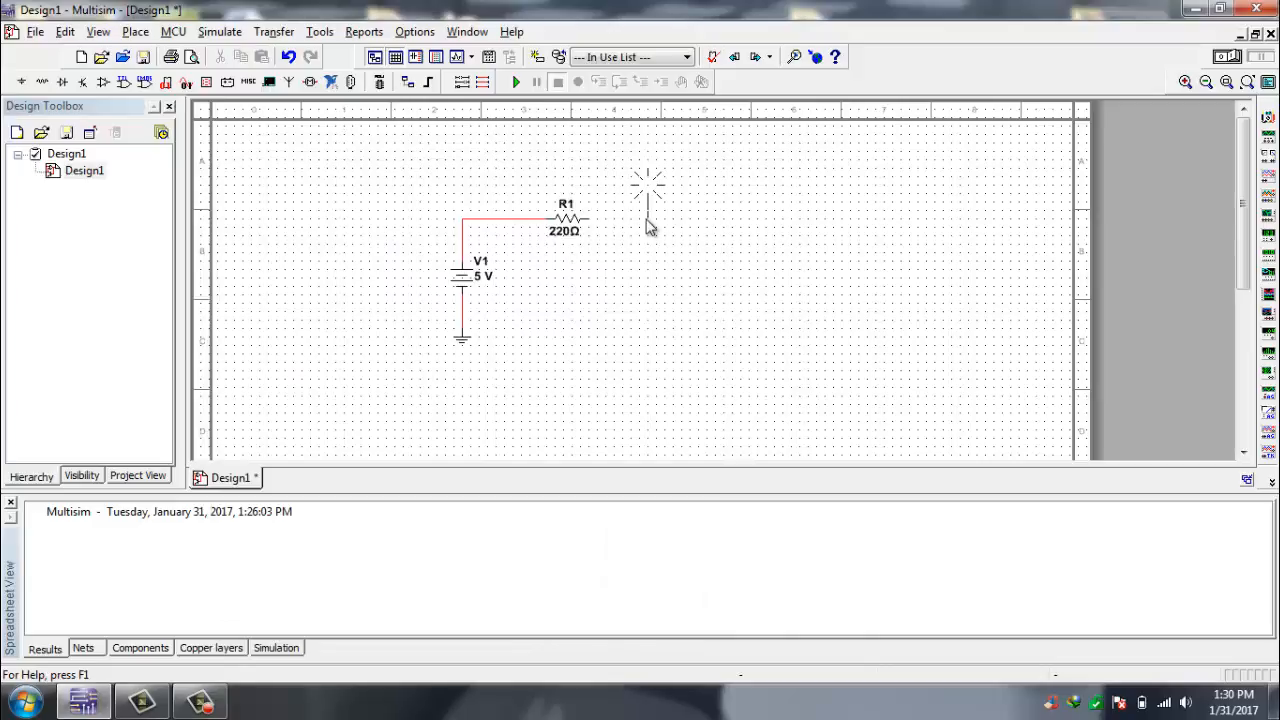
left_click(640, 220)
left_click(800, 206)
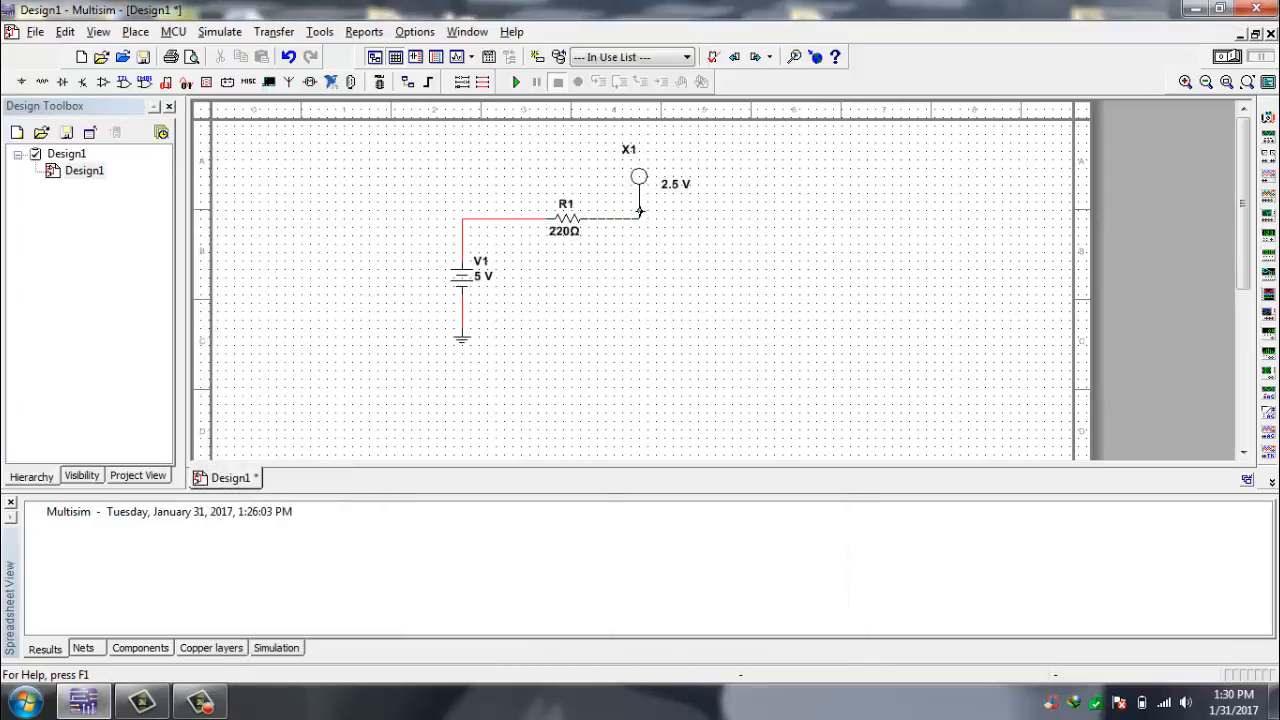
left_click(640, 212)
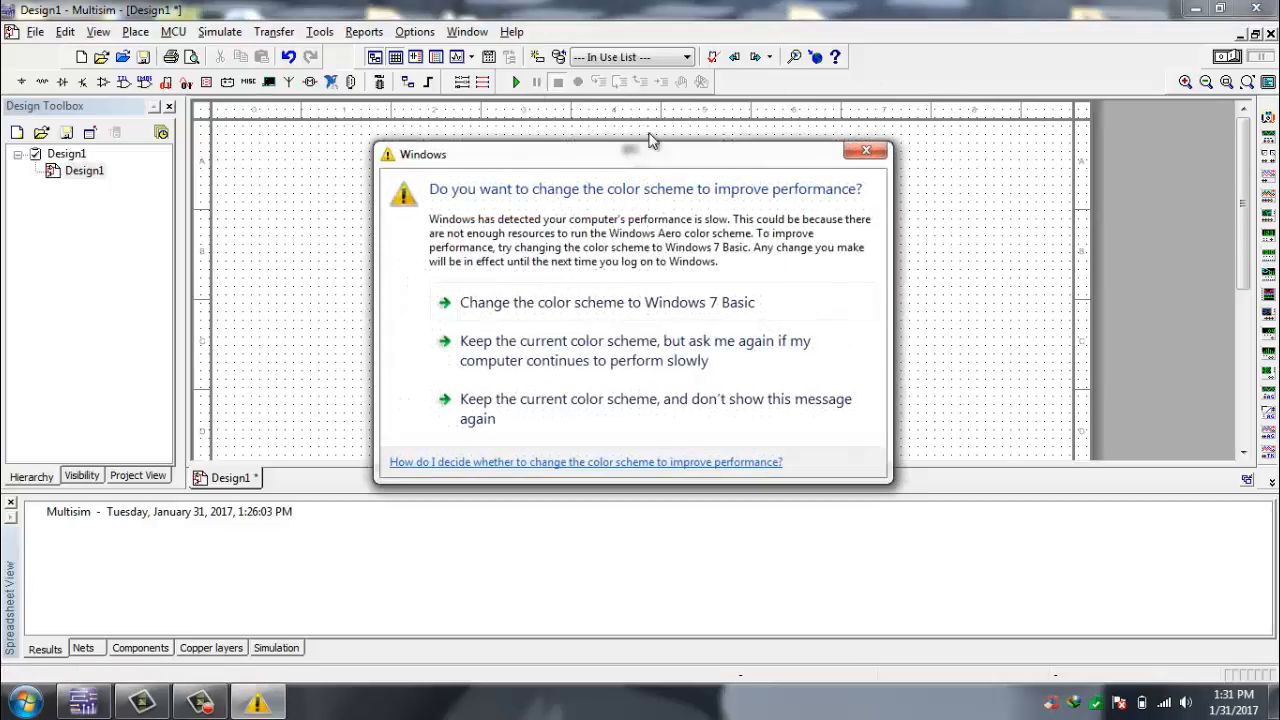
left_click(882, 153)
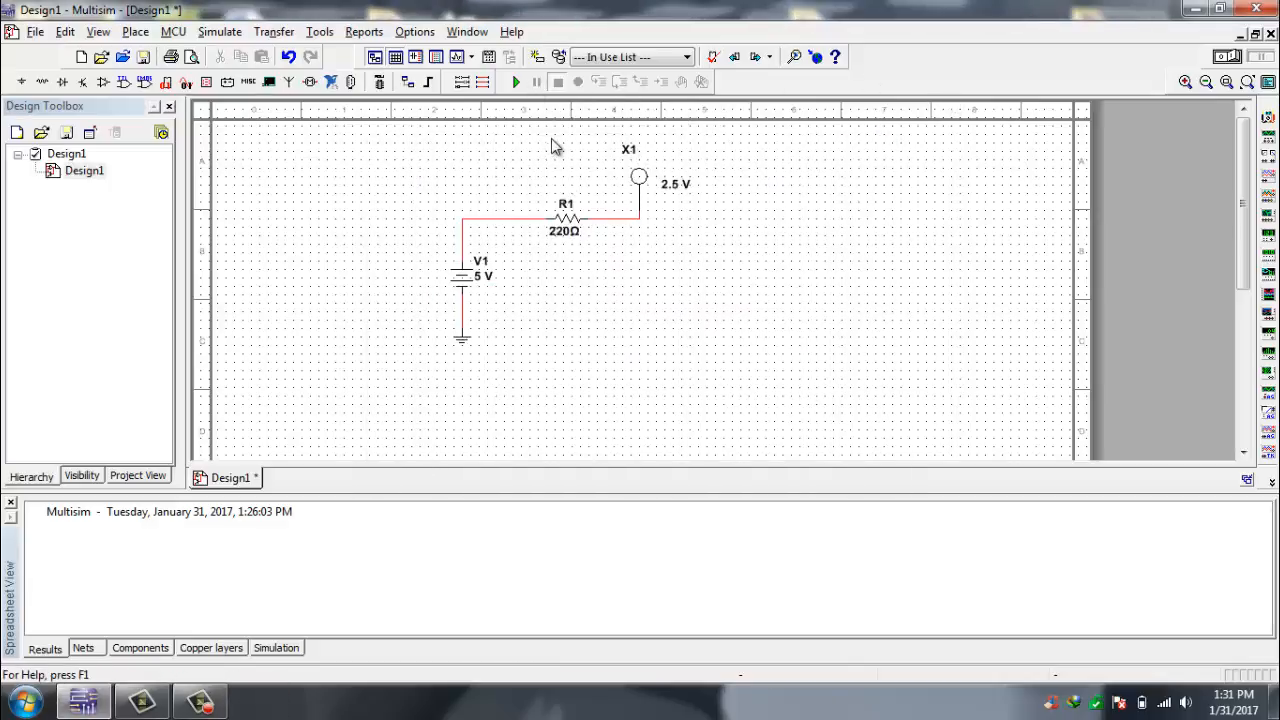
- Run the interactive simulation of the probe circuit and stop it, then repeat the run once
left_click(517, 83)
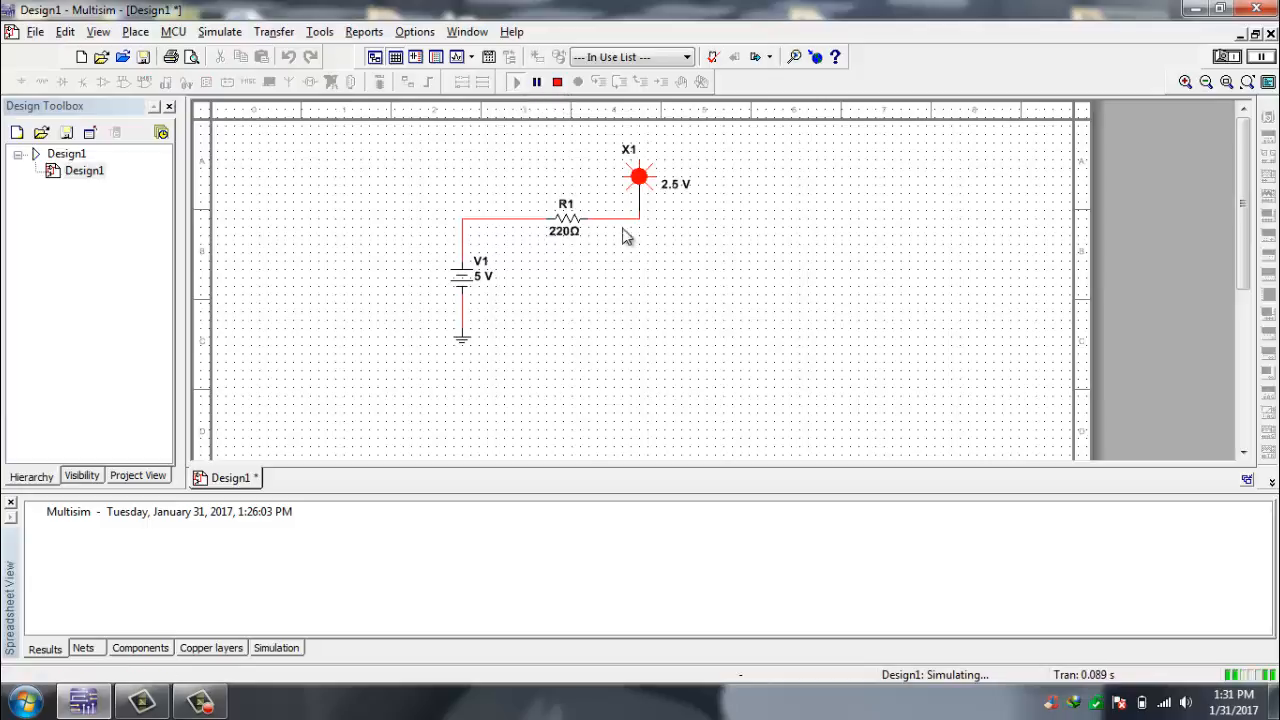
left_click(563, 86)
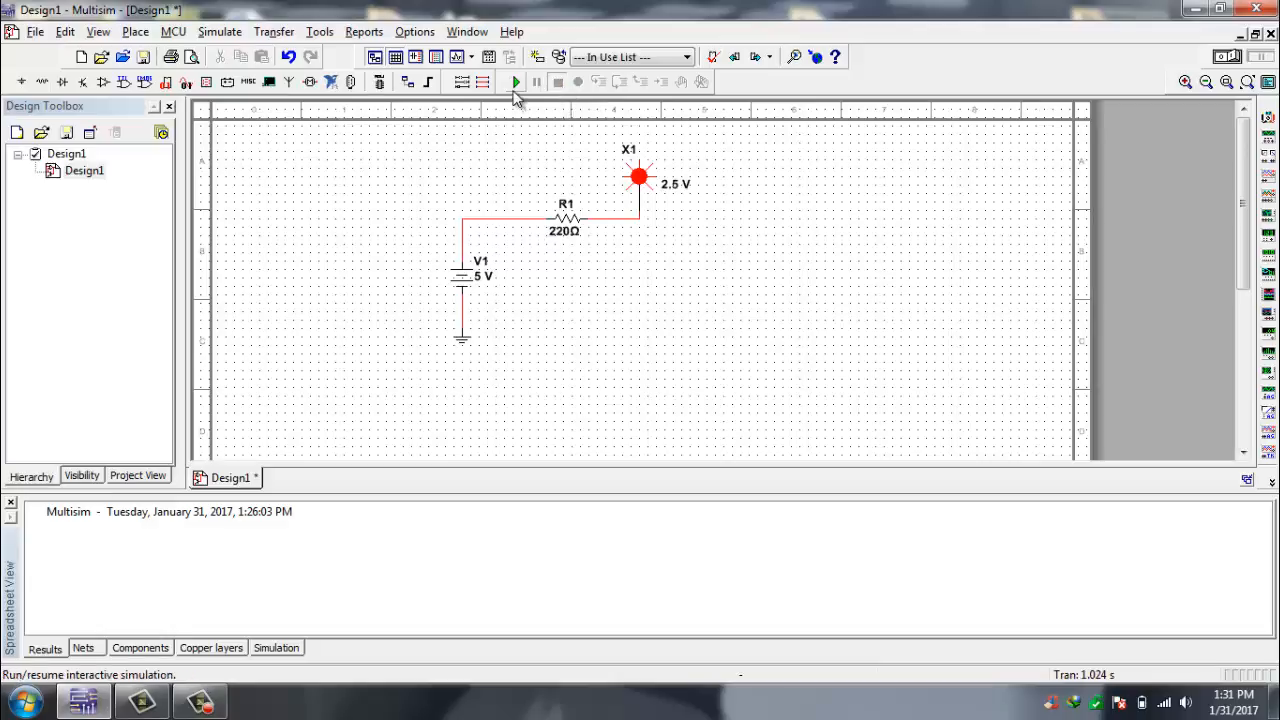
left_click(515, 88)
left_click(559, 83)
- Start and stop the interactive simulation two more times with the simulation switch
left_click(1239, 58)
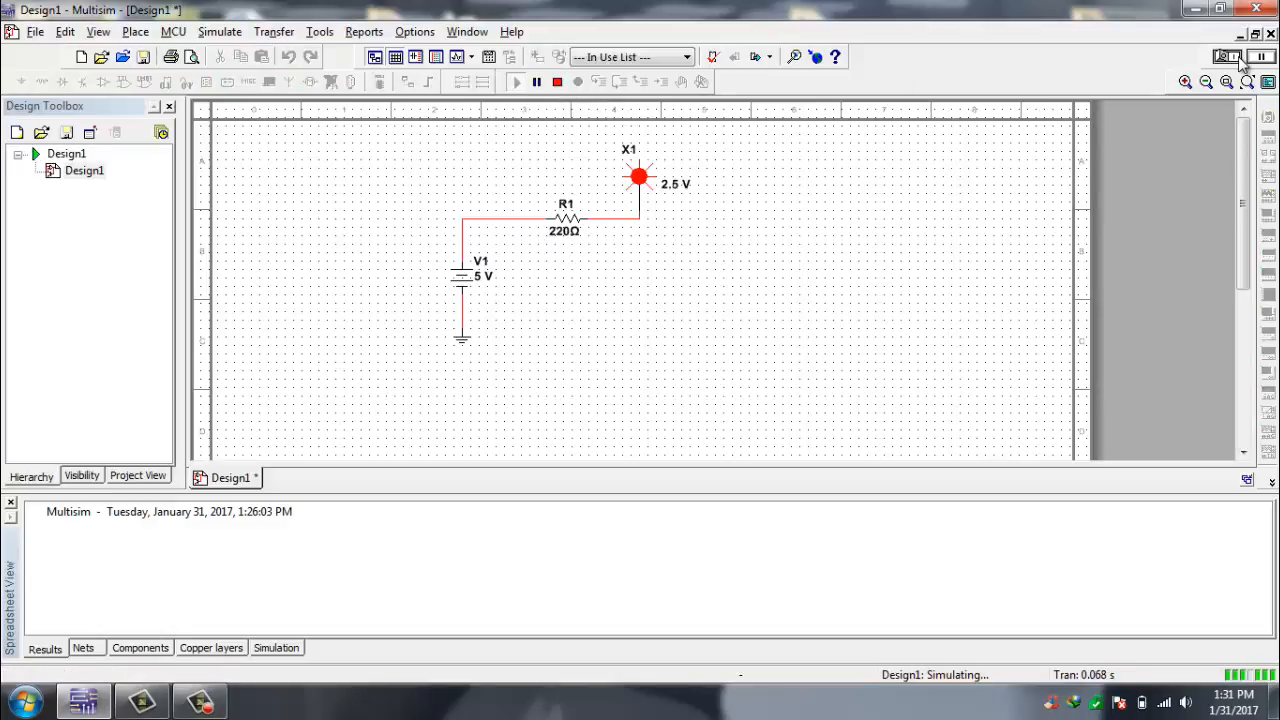
left_click(1229, 57)
left_click(1229, 58)
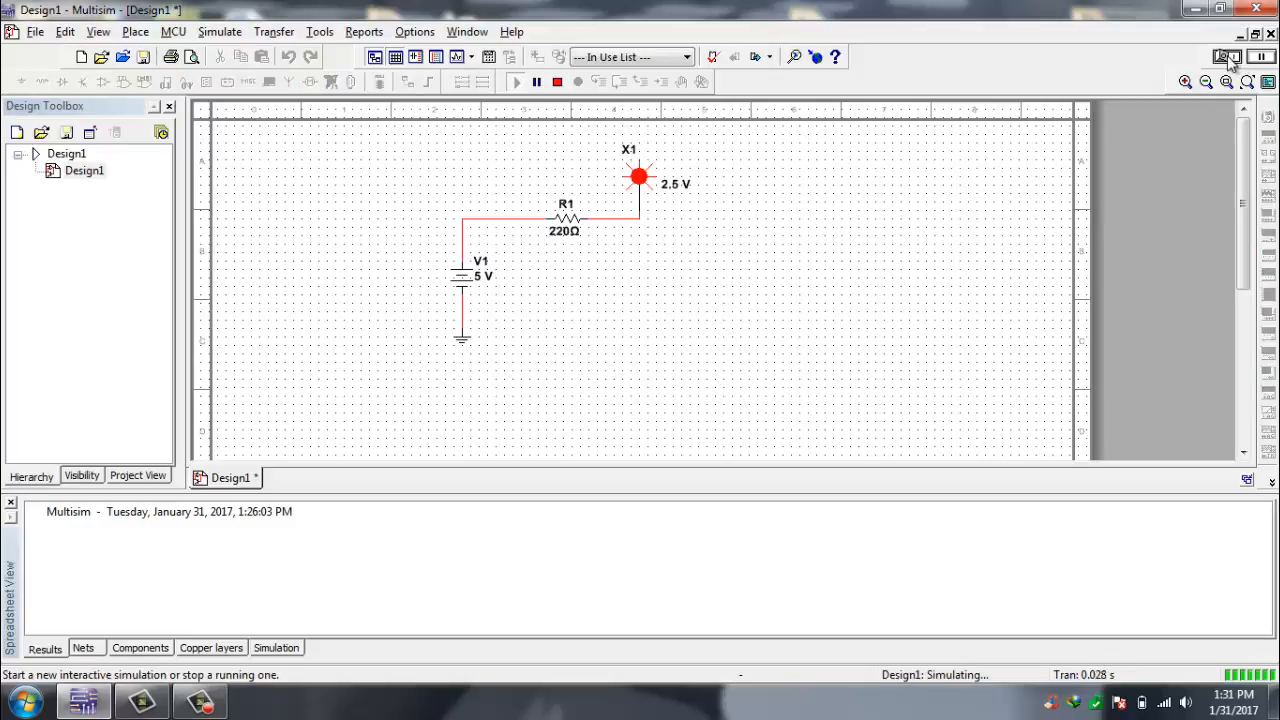
left_click(1231, 59)
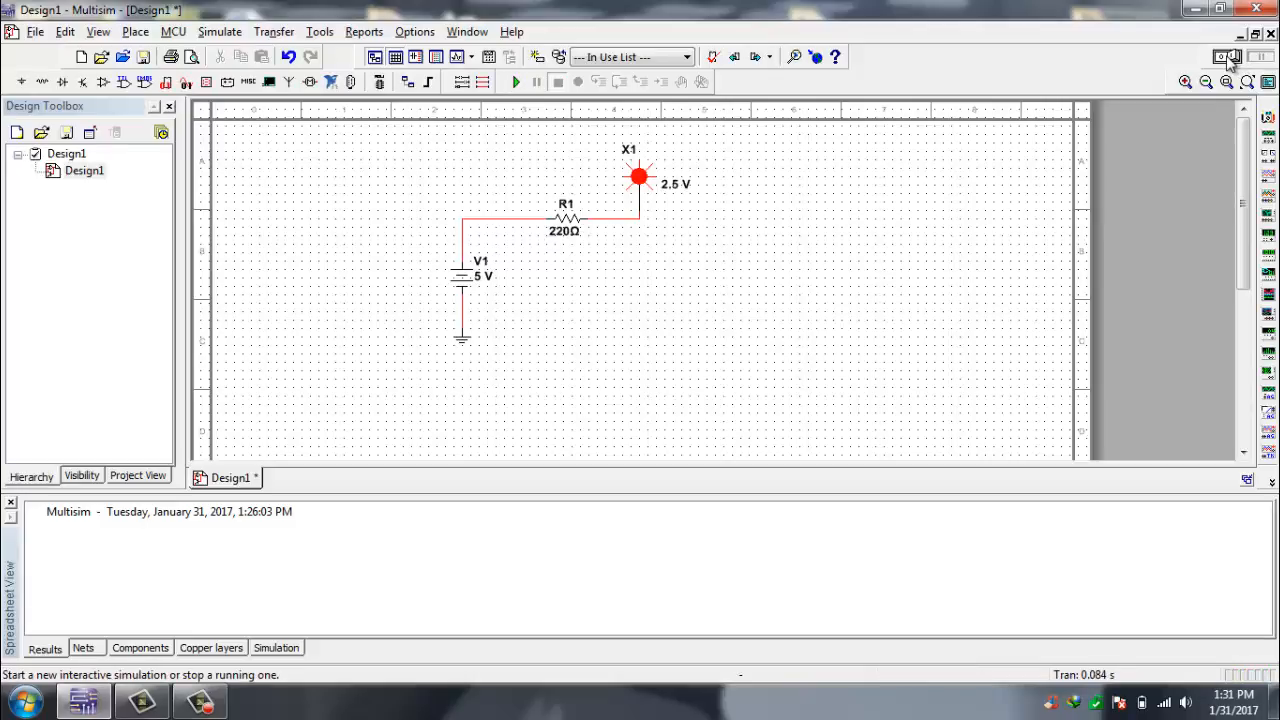